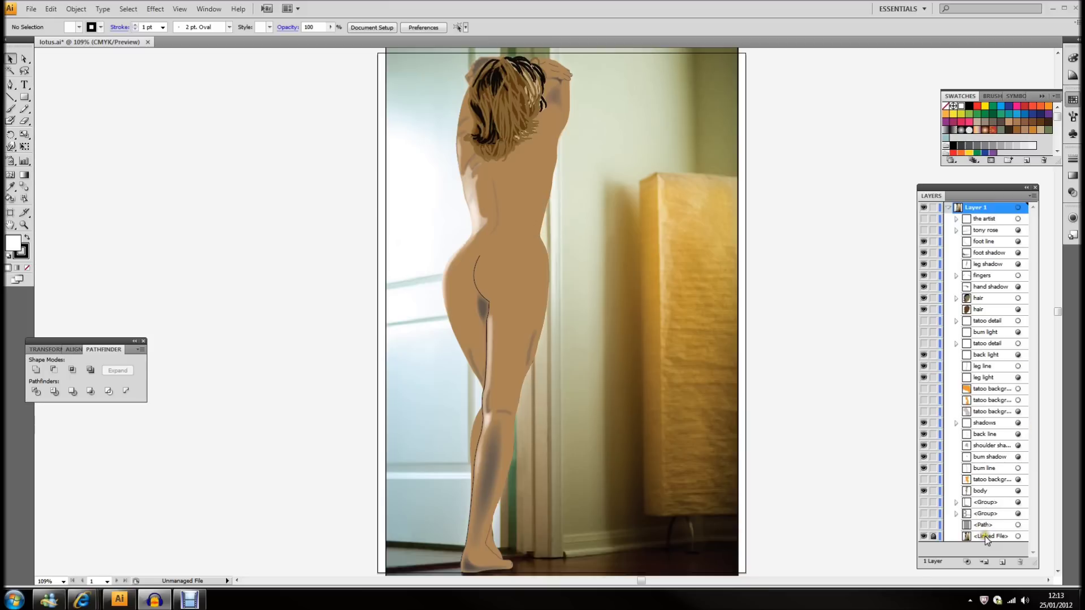
Move the <Linked File> reference photo to the top of the layer stack and hide it
left_click_drag(985, 537, 982, 215)
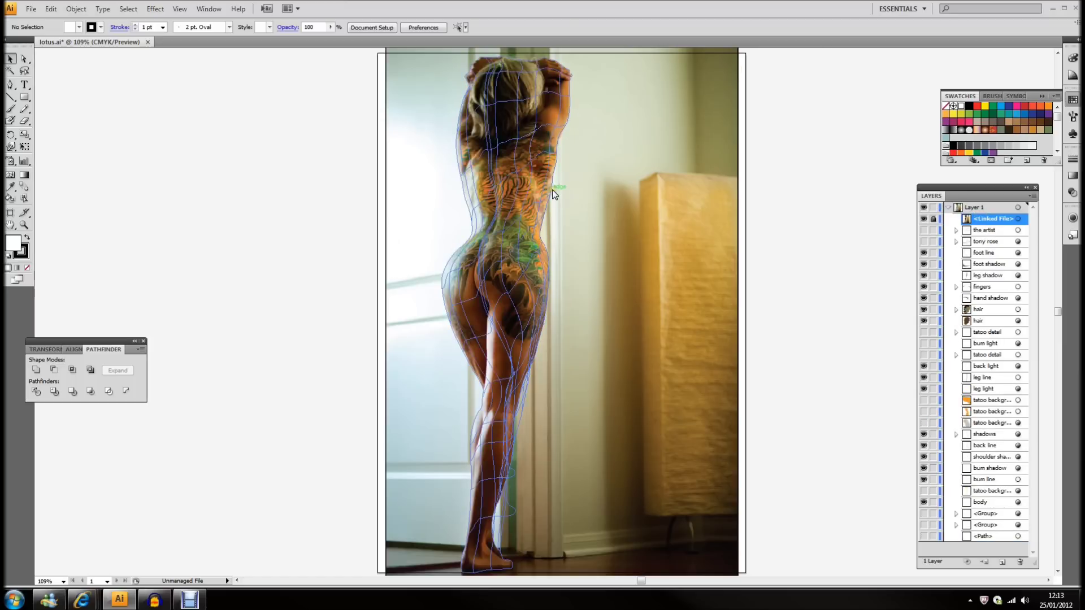
left_click(797, 226)
left_click(834, 270)
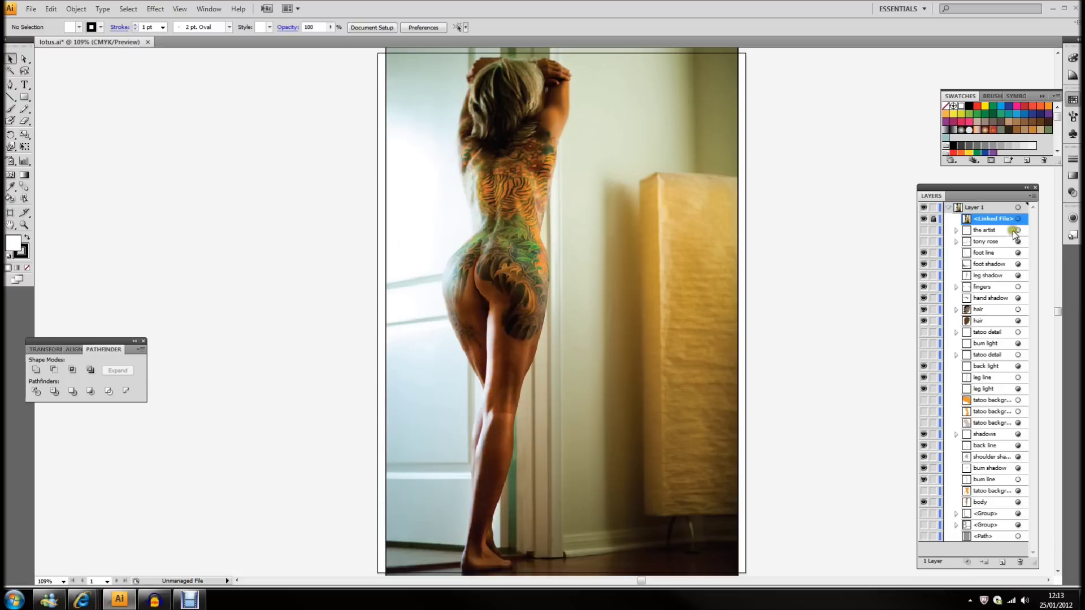
left_click(923, 219)
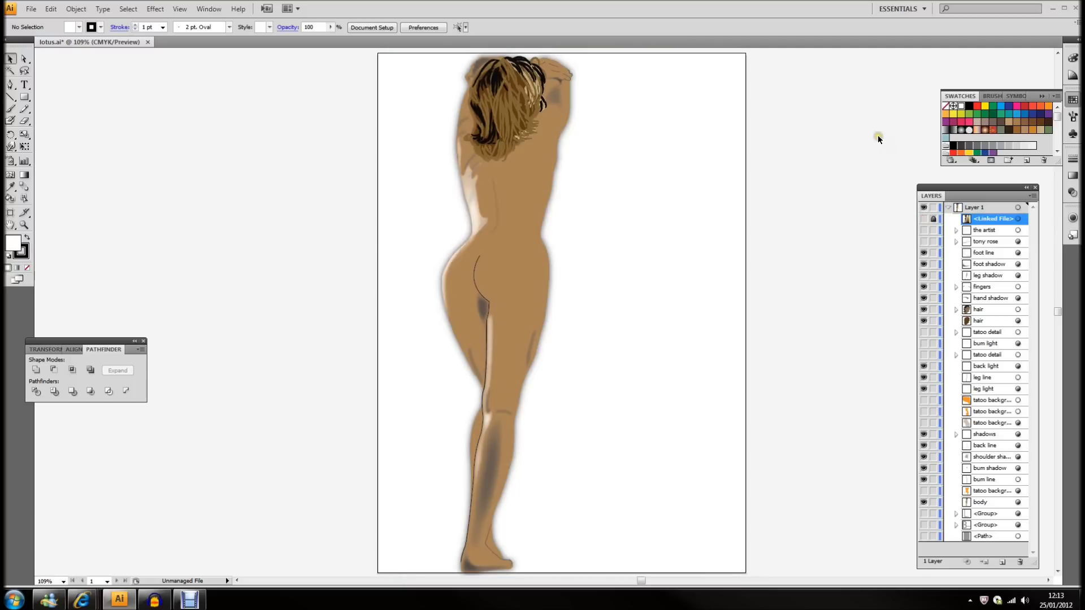
Turn on the four 'tatoo background' layers so orange patches cover the back and hip
left_click(887, 178)
left_click(925, 423)
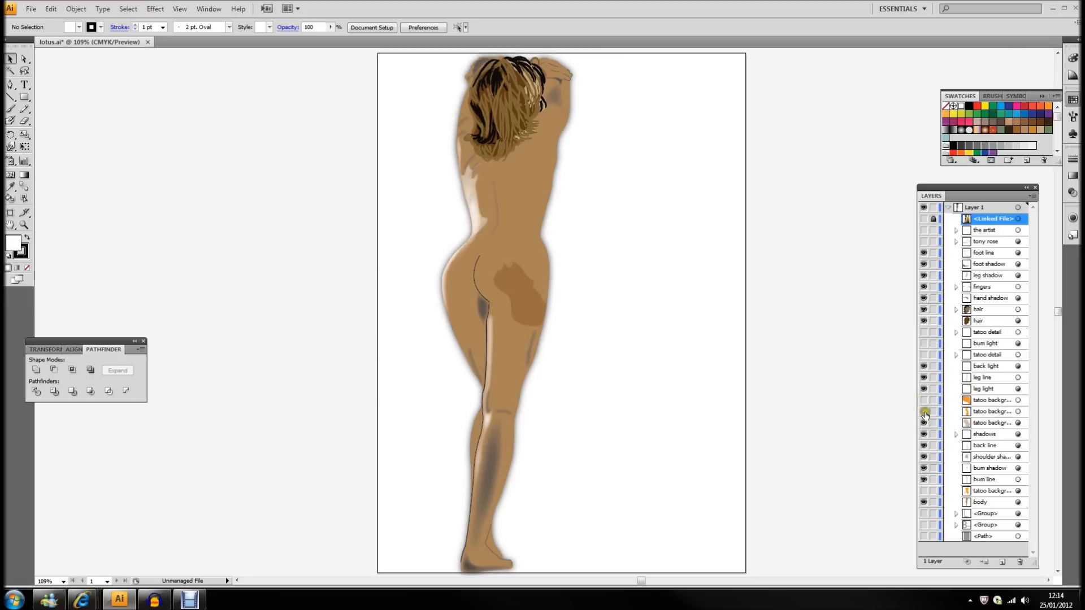
left_click(924, 412)
left_click(924, 400)
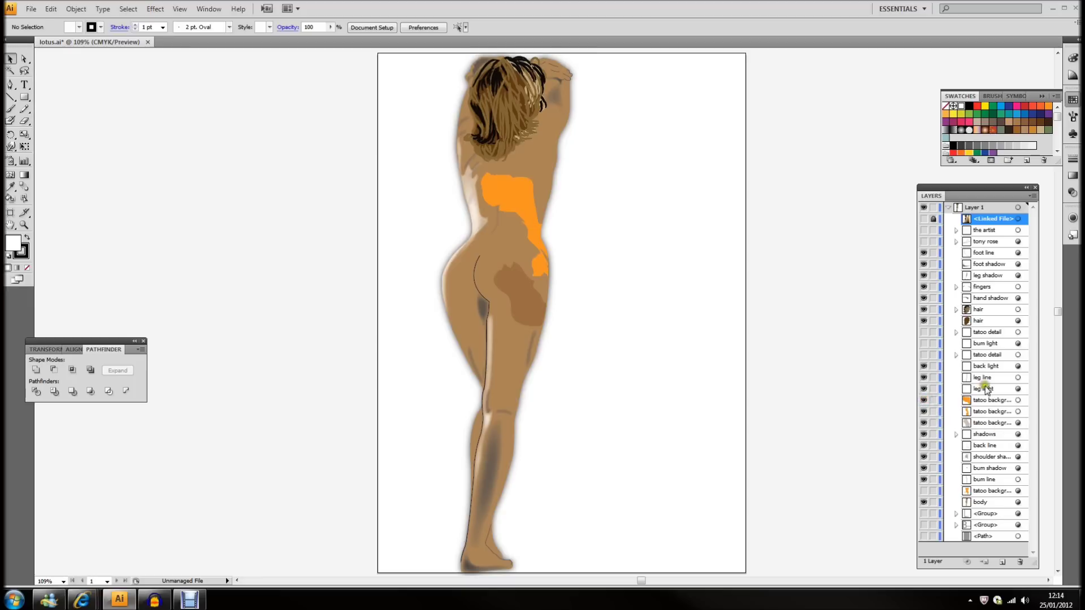
left_click(925, 491)
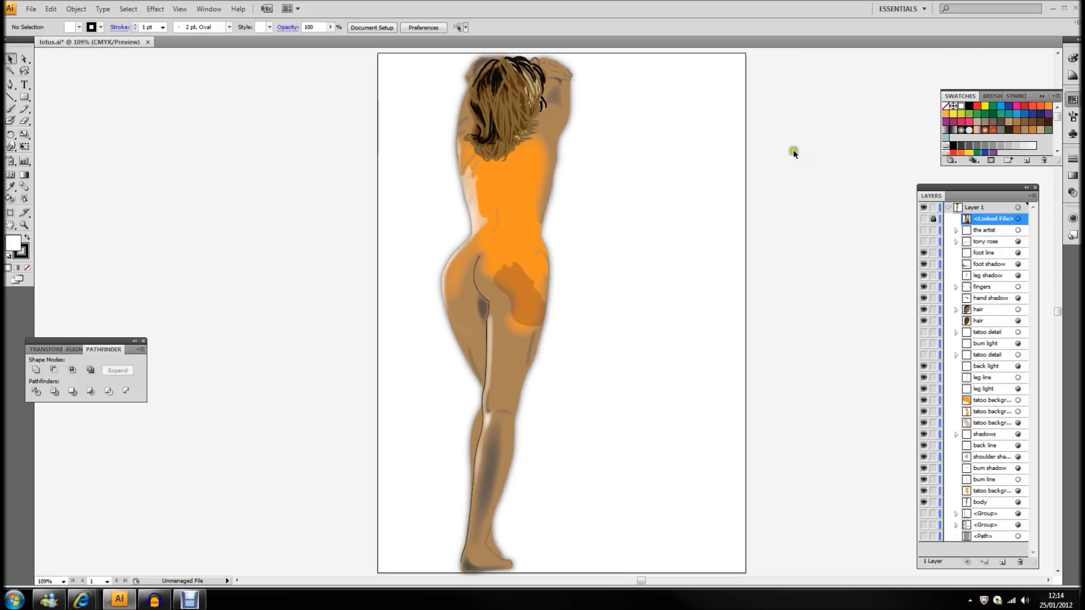
Show the reference photo again and zoom to 600% on the tattooed lower back
left_click(924, 219)
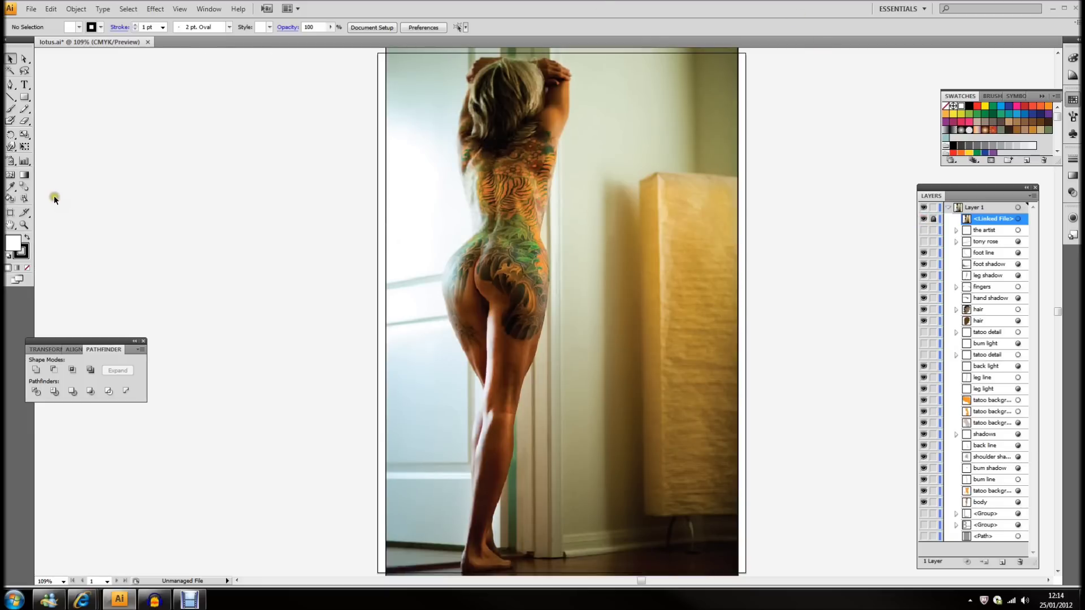
left_click(24, 224)
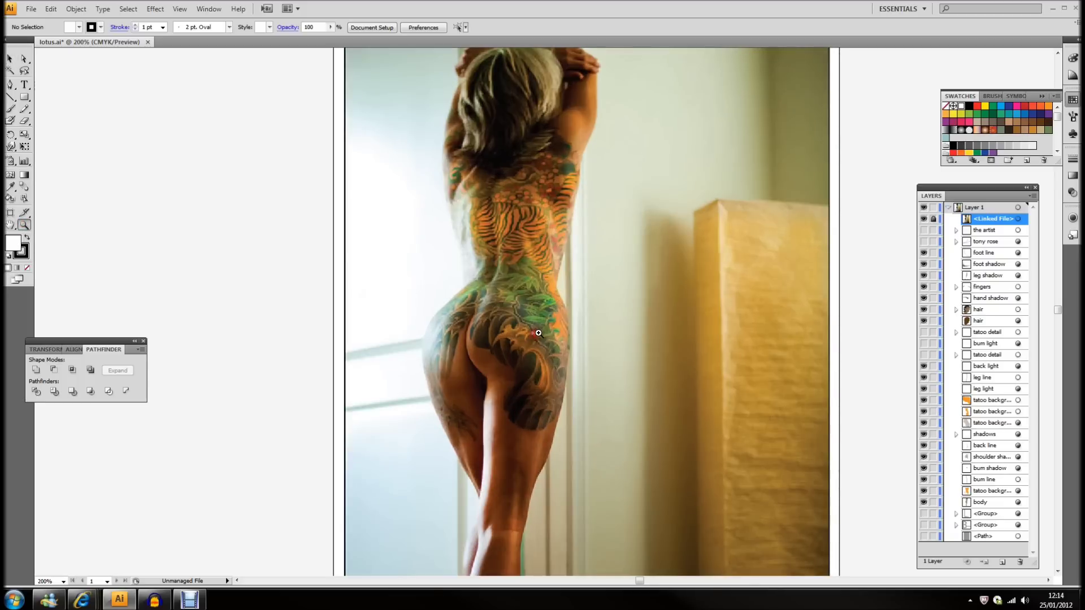
left_click(540, 327)
left_click(557, 310)
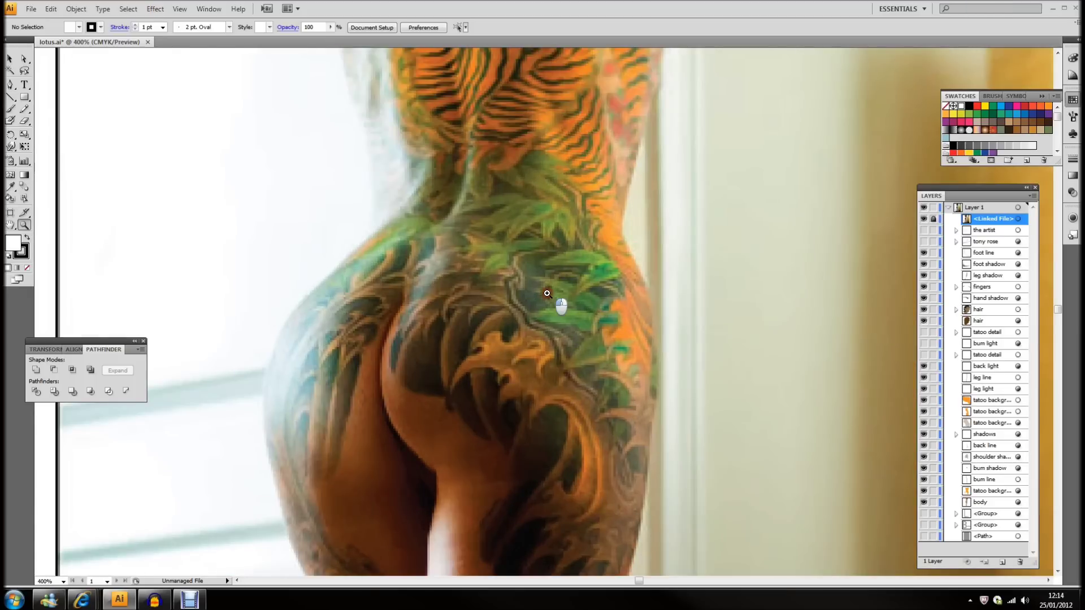
left_click(548, 294)
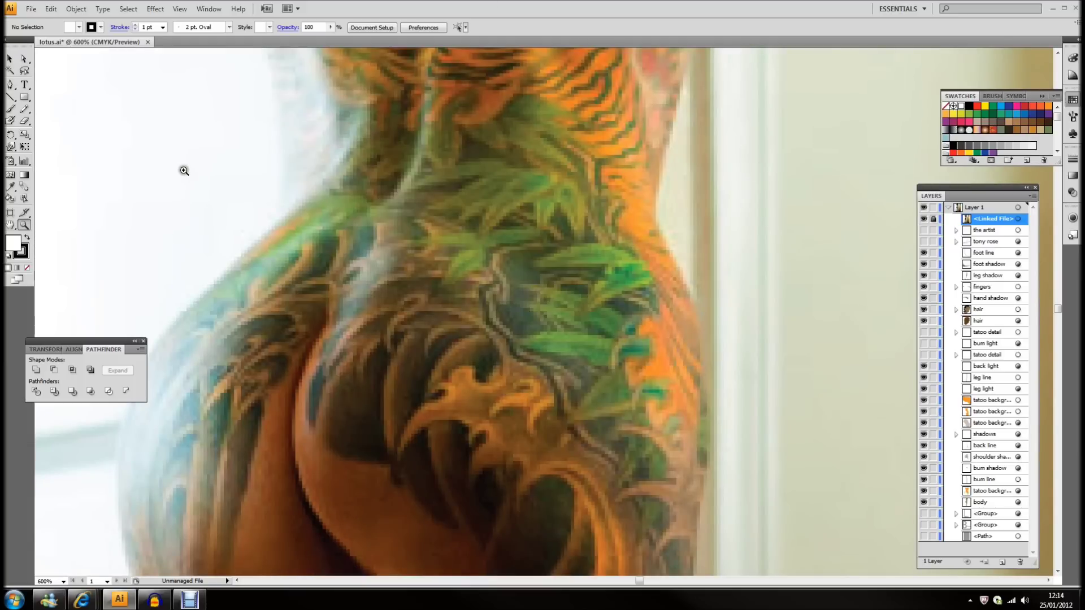
left_click(11, 84)
Set fill to None and pen the leaf outline's top edge and tip curves
left_click(26, 269)
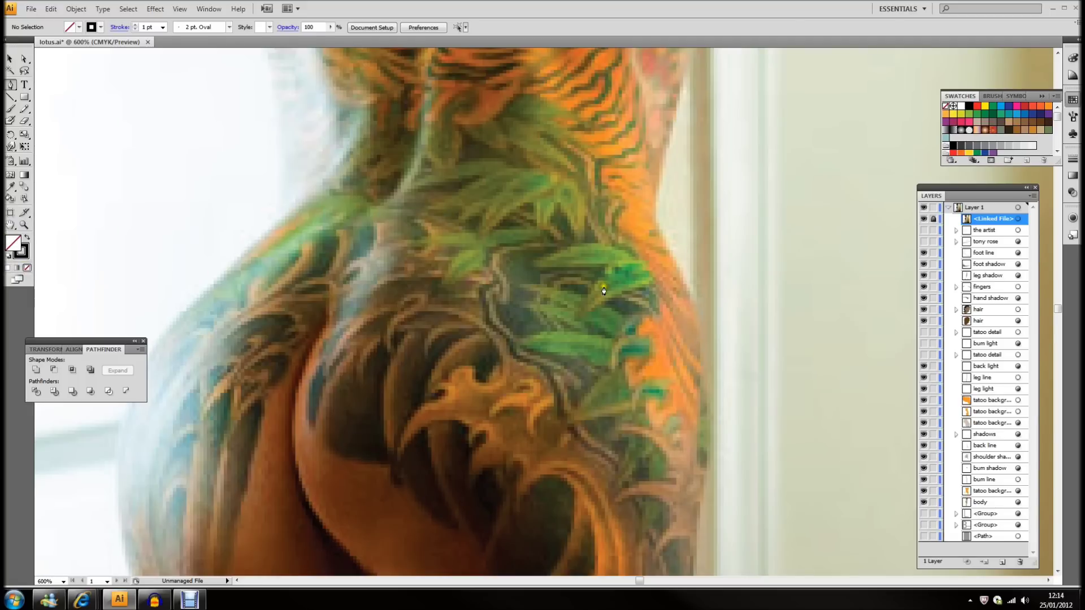
left_click(533, 265)
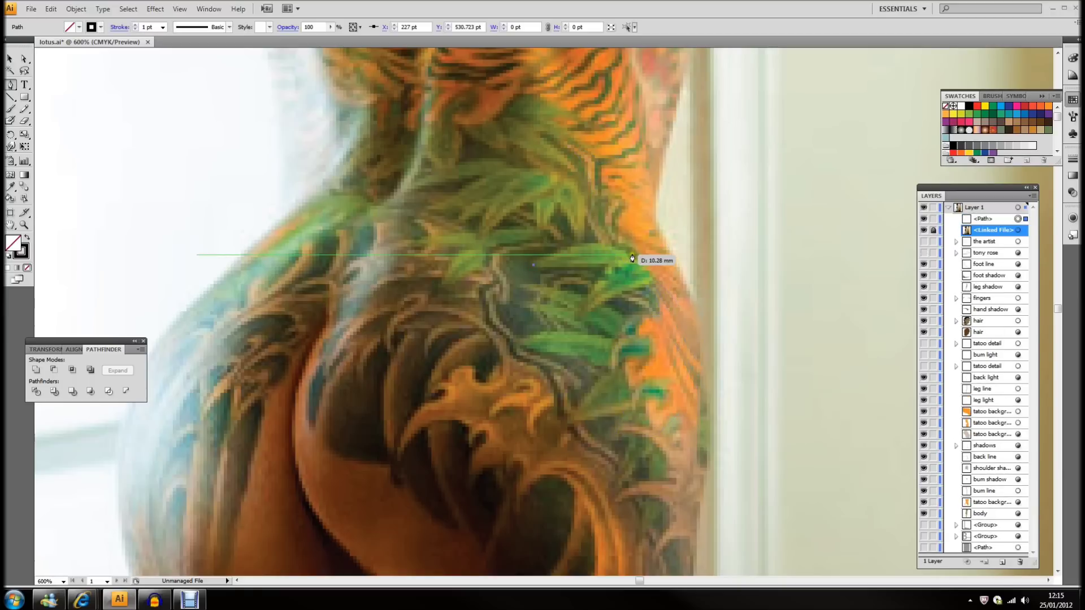
left_click_drag(632, 255, 678, 285)
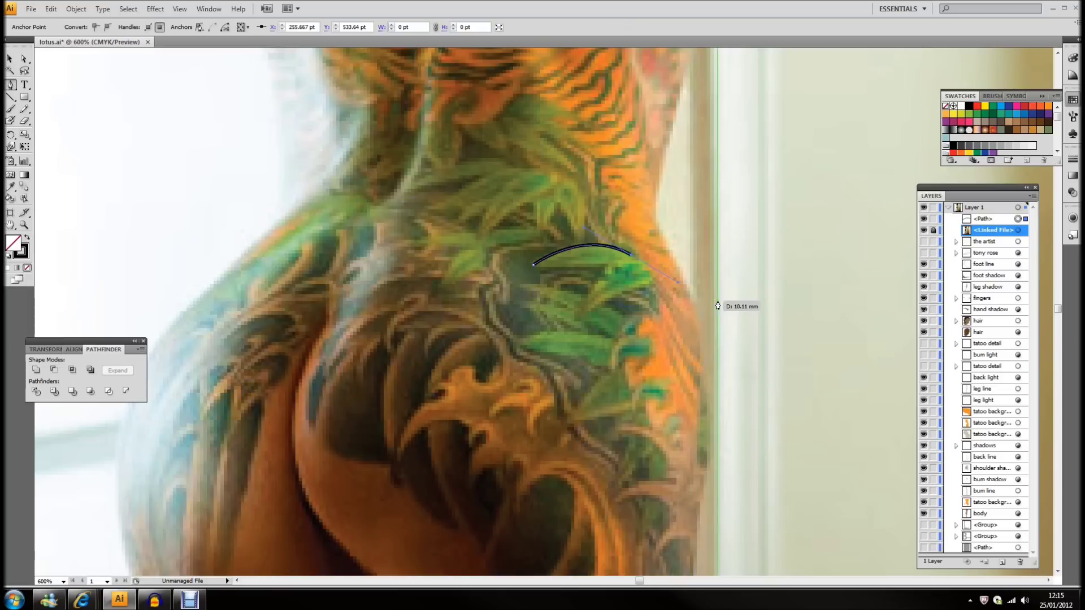
left_click(758, 302, "ctrl")
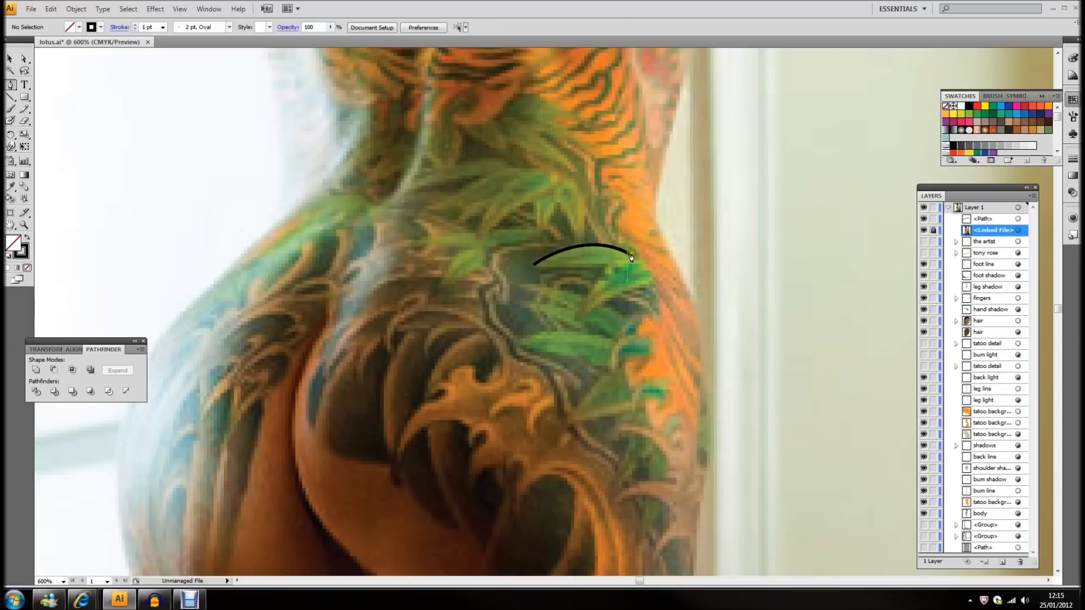
mouse_move(632, 257)
left_mouse_down()
mouse_move(651, 288)
mouse_move(657, 281)
mouse_move(608, 291)
mouse_move(621, 291)
left_mouse_up()
left_click(652, 285, "ctrl")
left_click(650, 281, "ctrl")
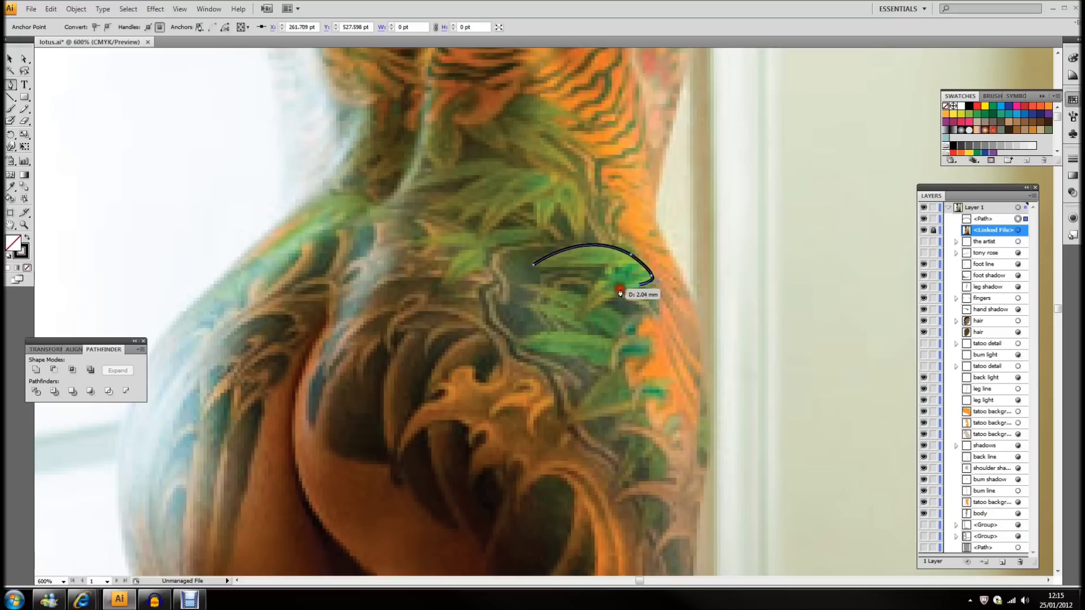
left_click(789, 301, "ctrl")
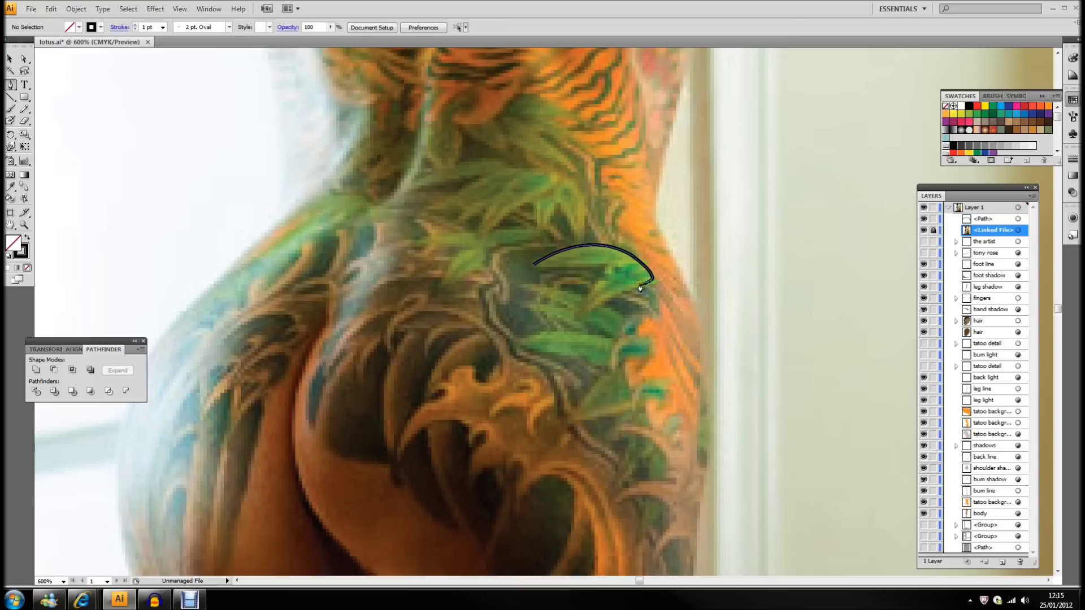
left_click_drag(640, 289, 574, 323)
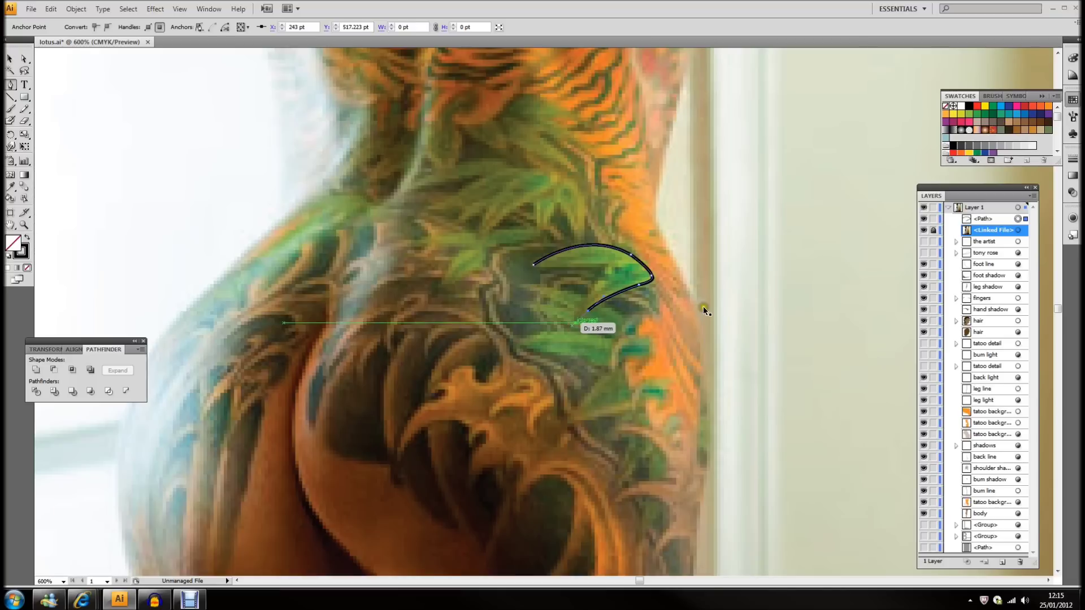
left_click(762, 313, "ctrl")
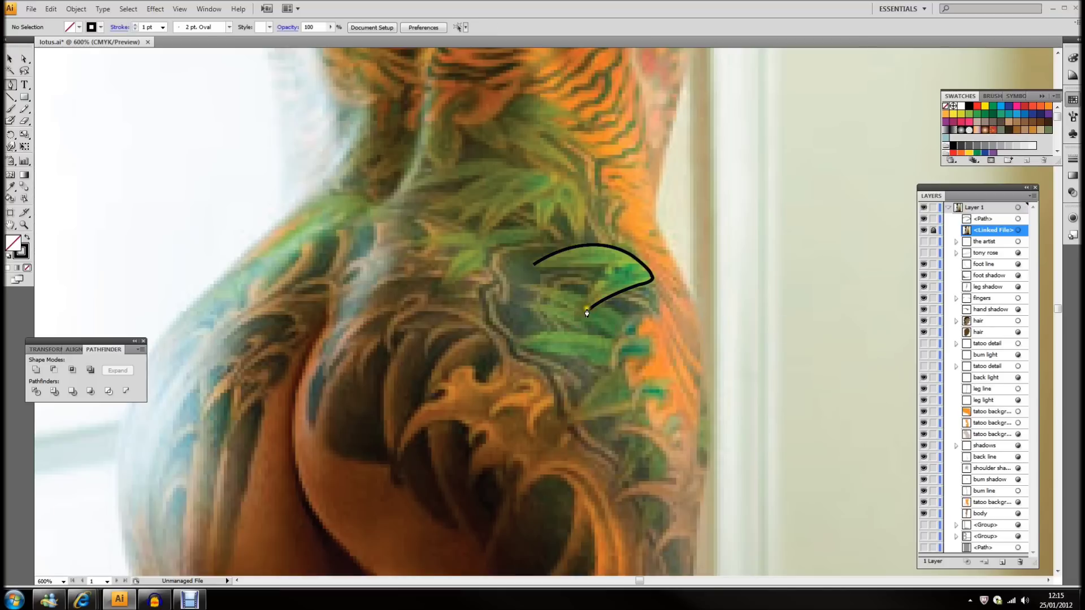
Refine the leaf outline's curves and close the path back at its start point
left_click_drag(588, 310, 591, 297)
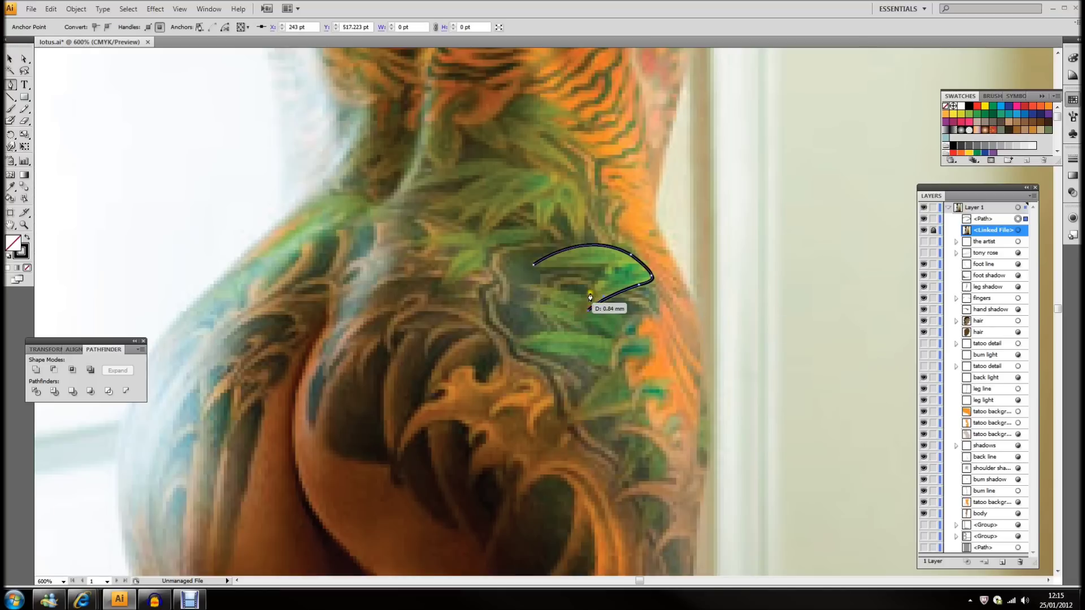
left_click(604, 278, "ctrl")
left_click(631, 244, "ctrl")
left_click_drag(631, 244, 738, 297)
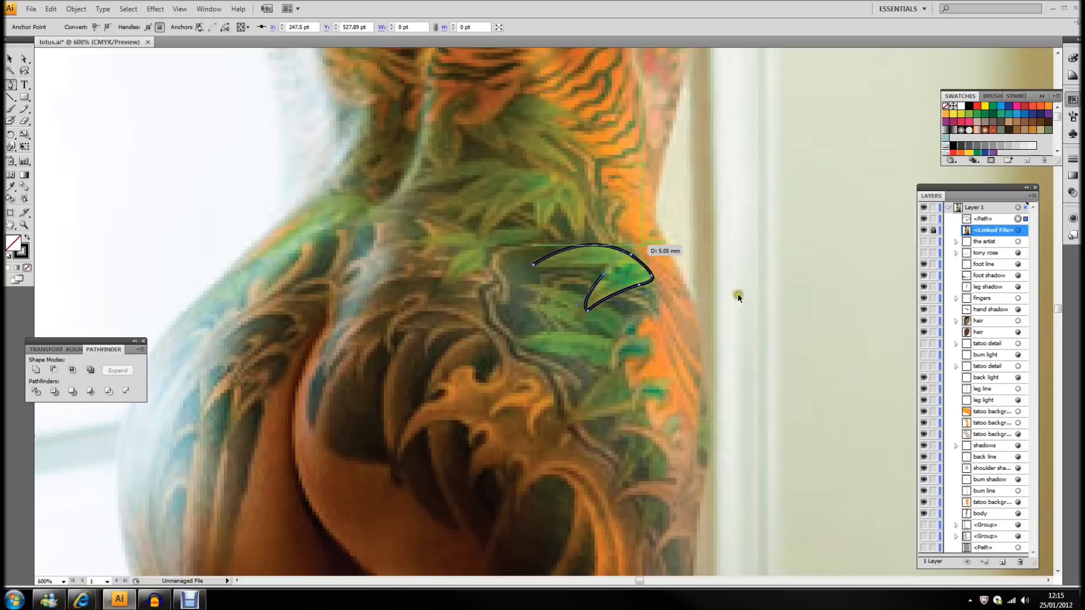
left_click(795, 320, "ctrl")
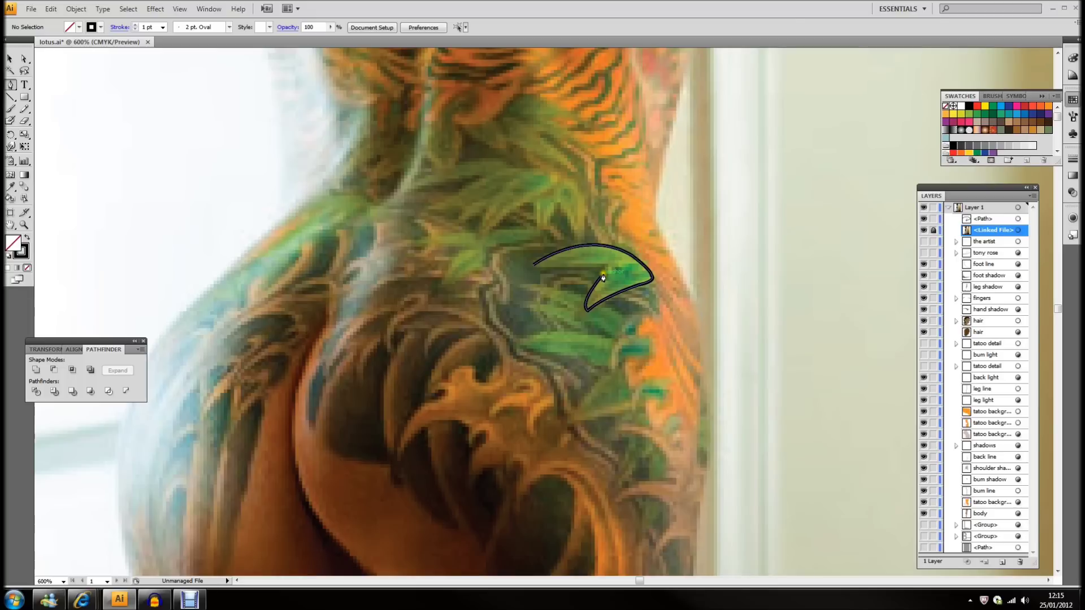
left_click_drag(603, 278, 574, 272)
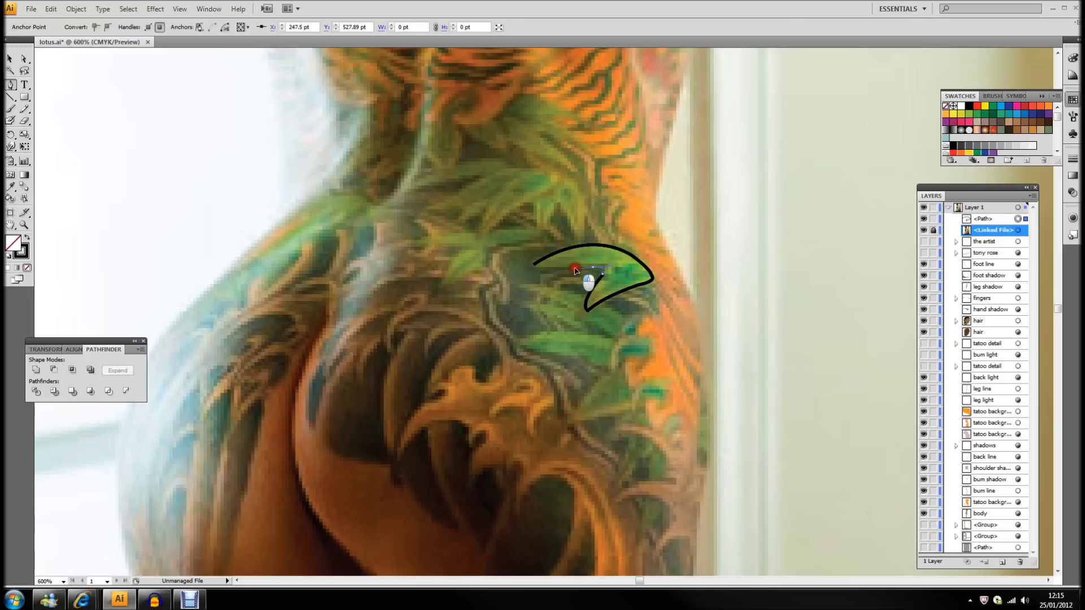
left_click(783, 292, "ctrl")
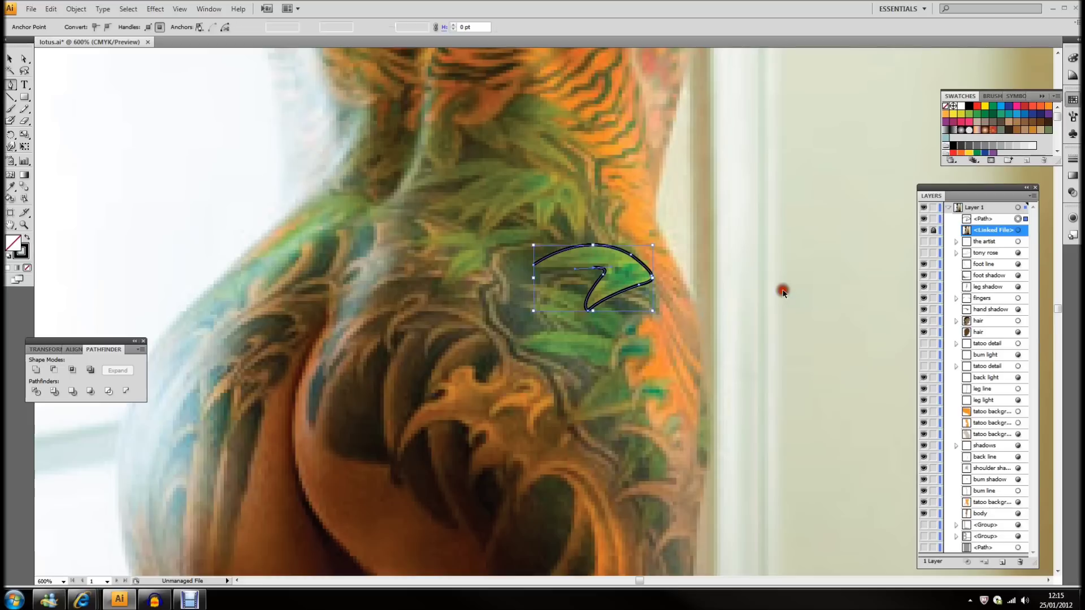
left_click(591, 272)
left_click_drag(592, 271, 534, 259)
left_click(830, 336)
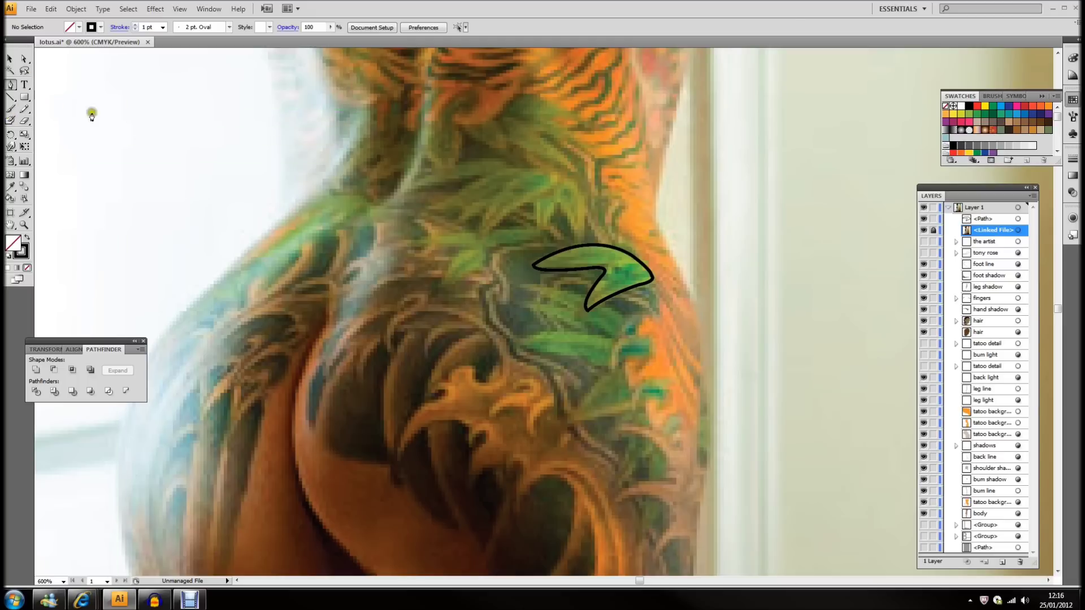
Sample the tattoo's dark green and save it as a new swatch named 'tattoo1'
left_click(607, 272)
left_click(10, 187)
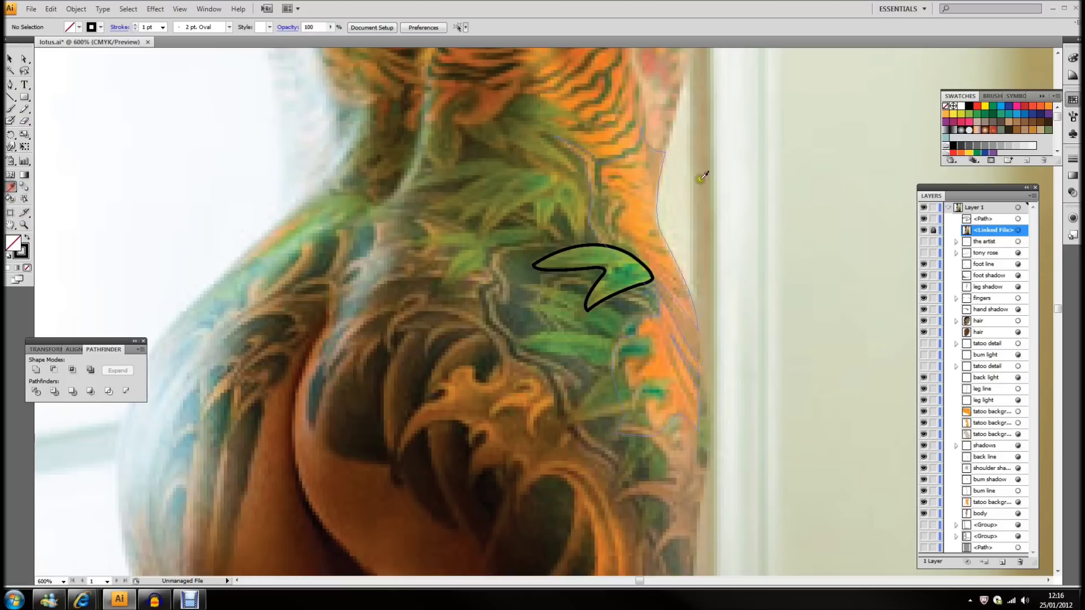
left_click(621, 266)
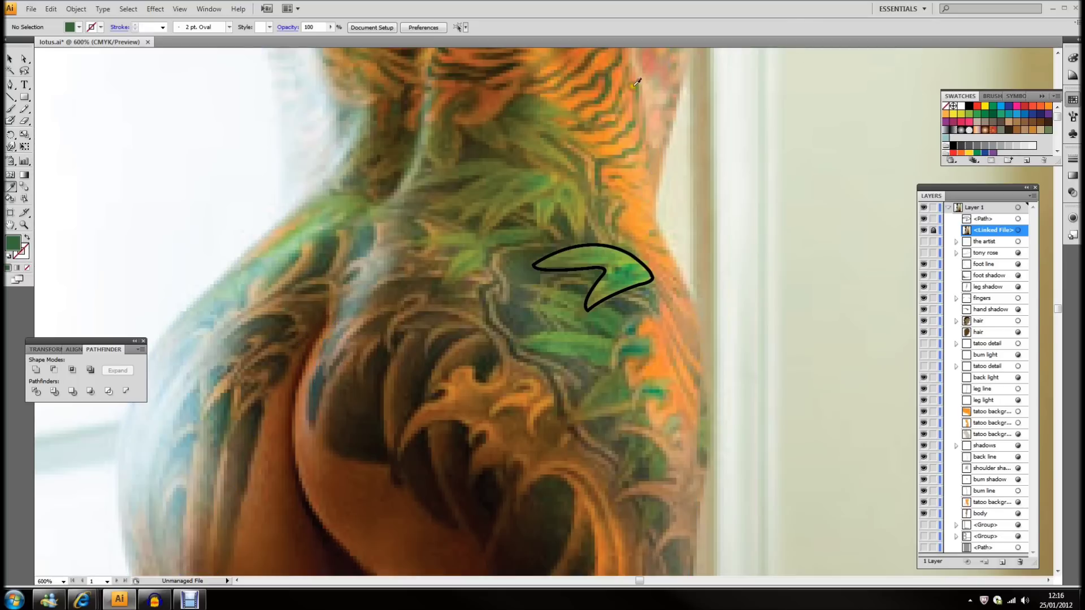
left_click(1027, 162)
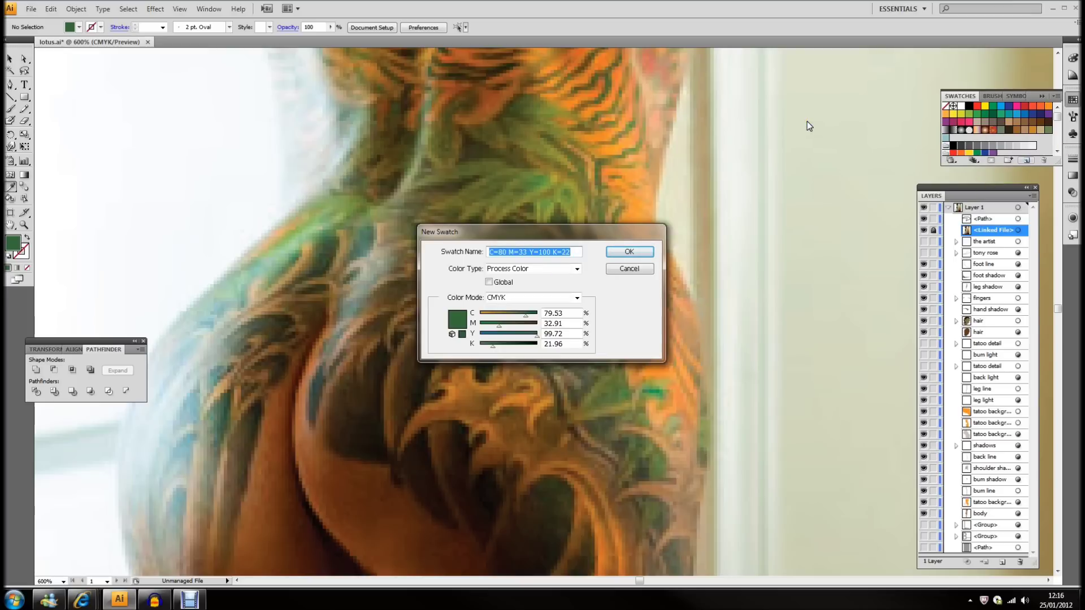
type("tattoo1")
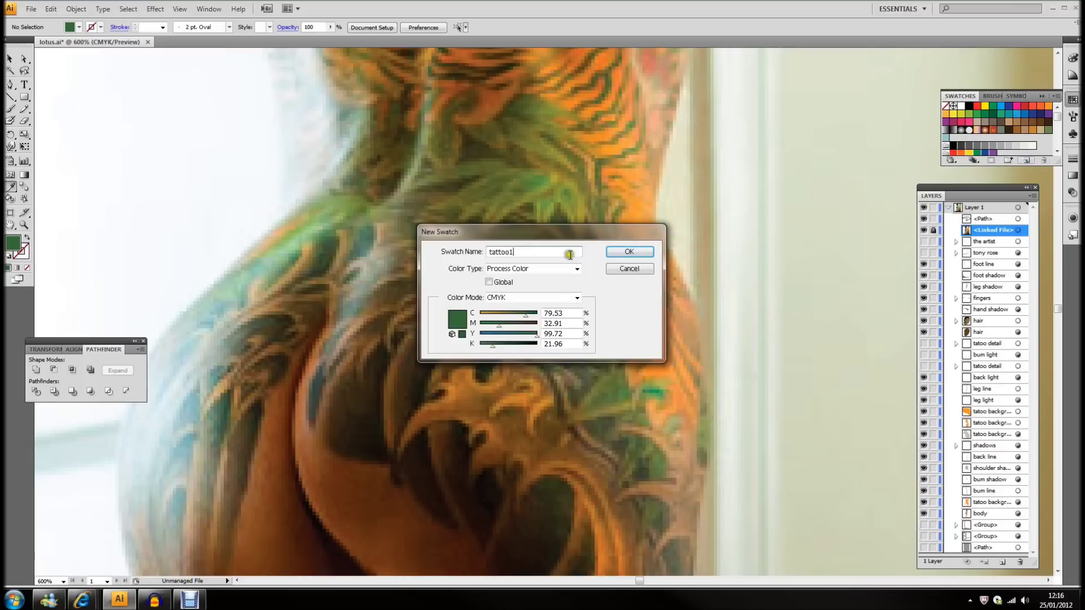
left_click(633, 250)
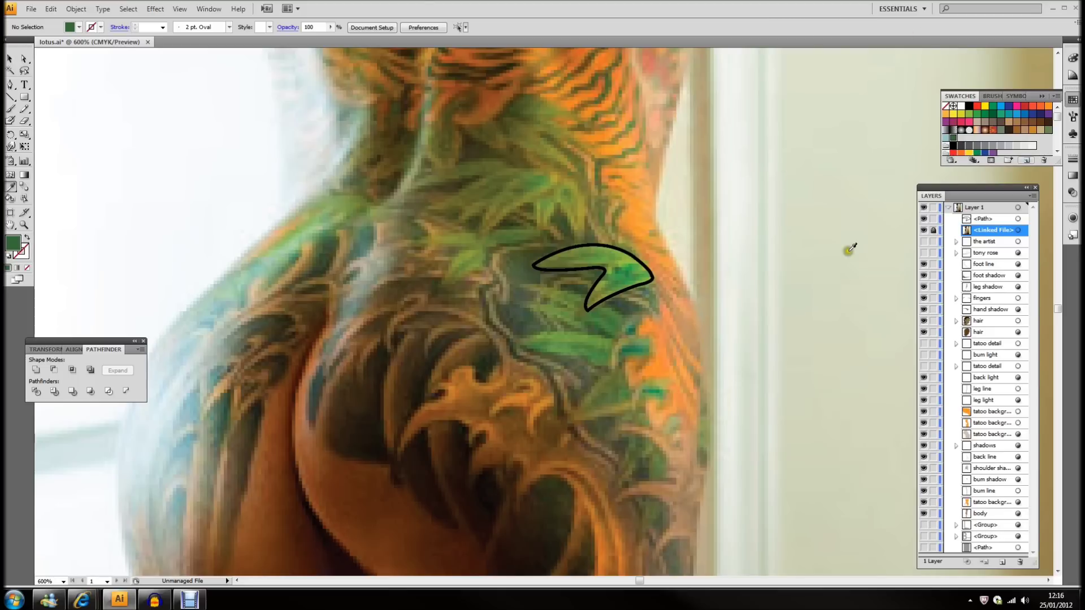
left_click(10, 111)
Paint two brush strokes inside the leaf, then sample the tattoo blue as fill
mouse_move(622, 255)
left_mouse_down()
mouse_move(591, 249)
mouse_move(557, 260)
left_mouse_up()
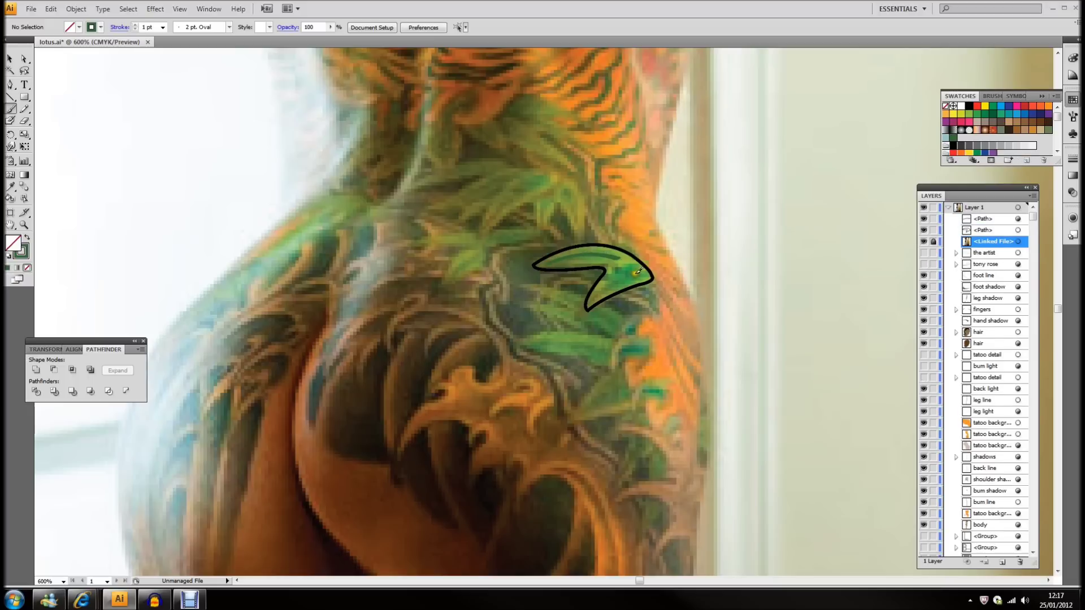
left_click_drag(630, 263, 594, 298)
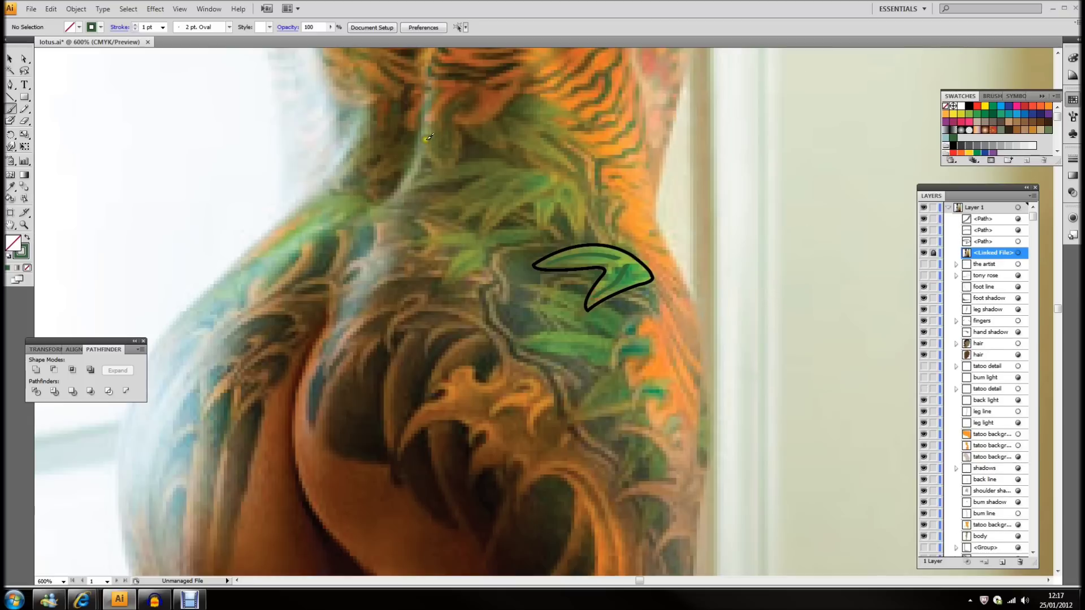
left_click(11, 59)
left_click(10, 189)
left_click(626, 258)
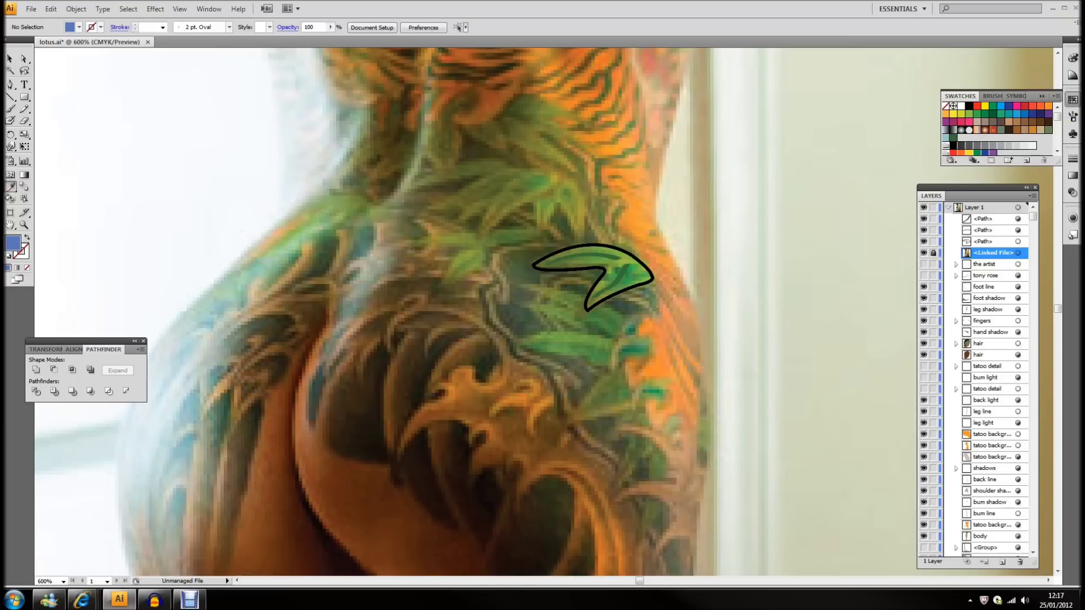
Save the blue as a swatch, then sample light green and save it as 'tatoo2'
left_click(1027, 161)
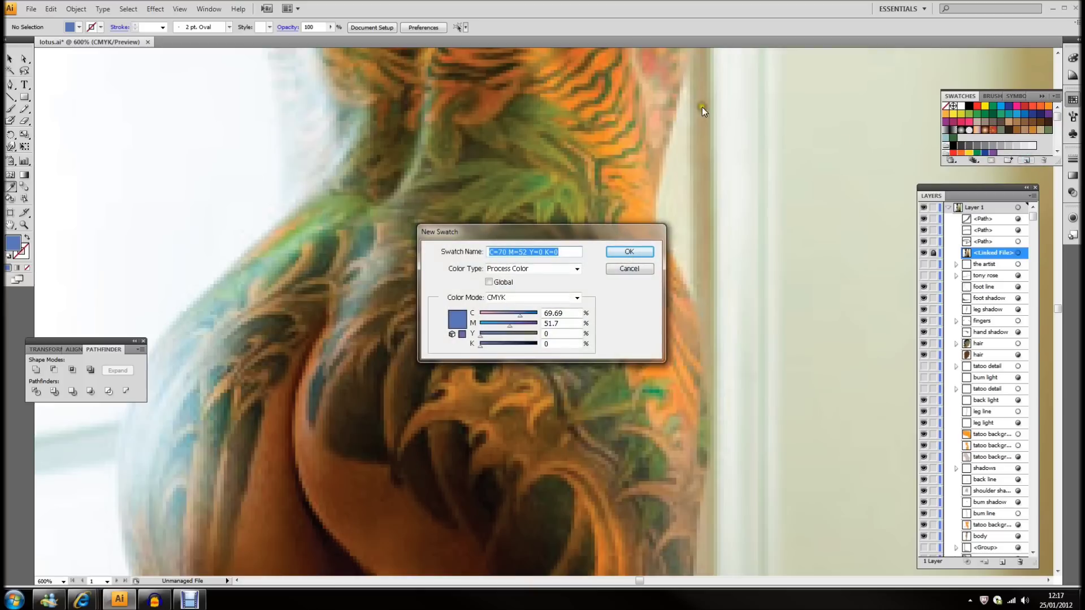
left_click(629, 251)
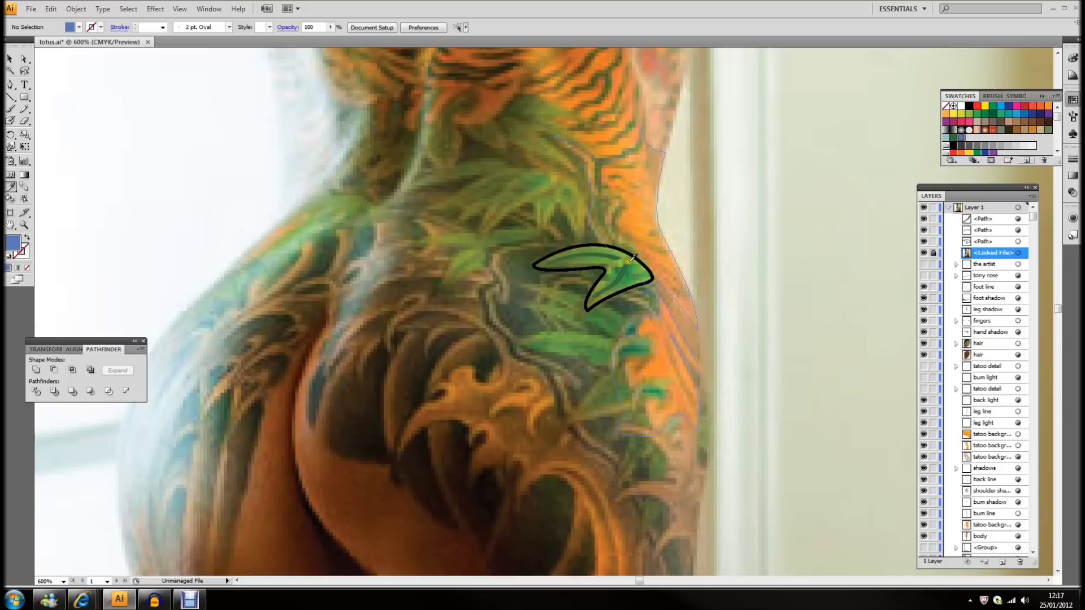
left_click(633, 257)
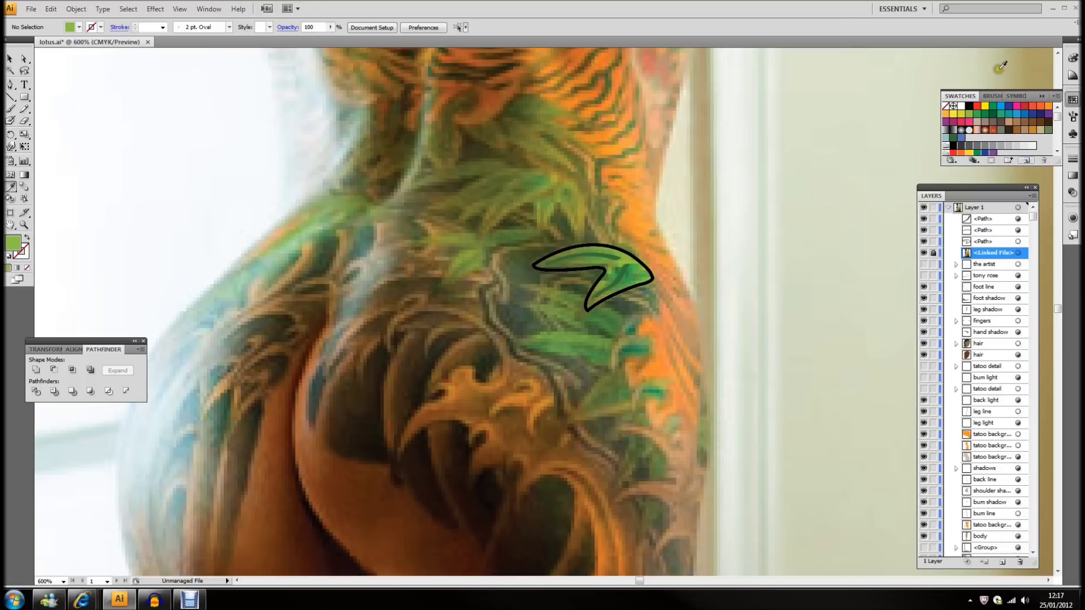
left_click(1028, 163)
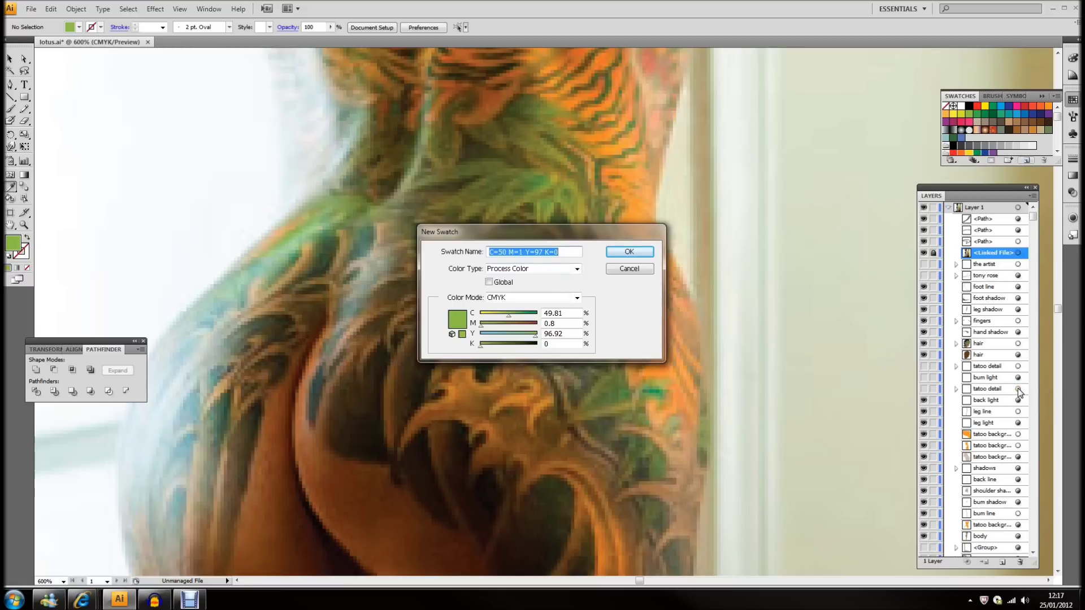
type("tatoo2")
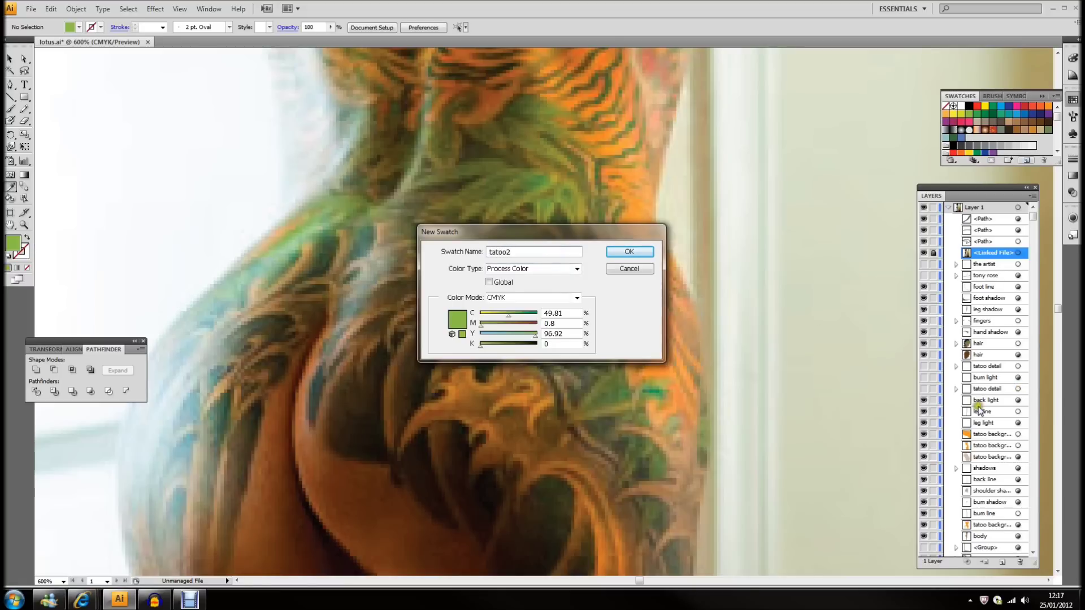
left_click(629, 251)
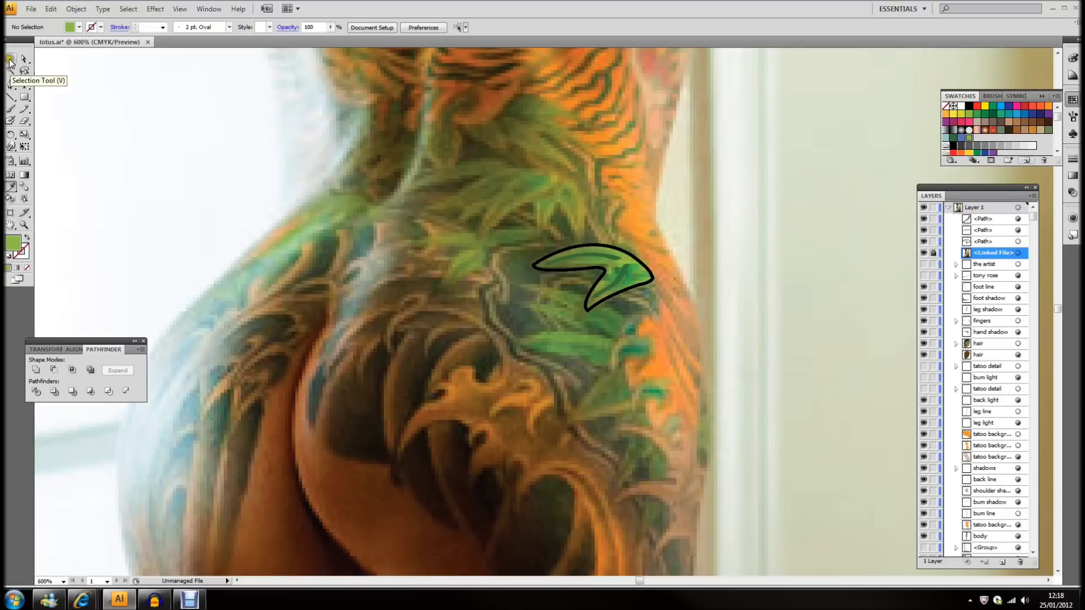
Give the back leaf a light green fill and a green stroke, then deselect it
left_click(10, 58)
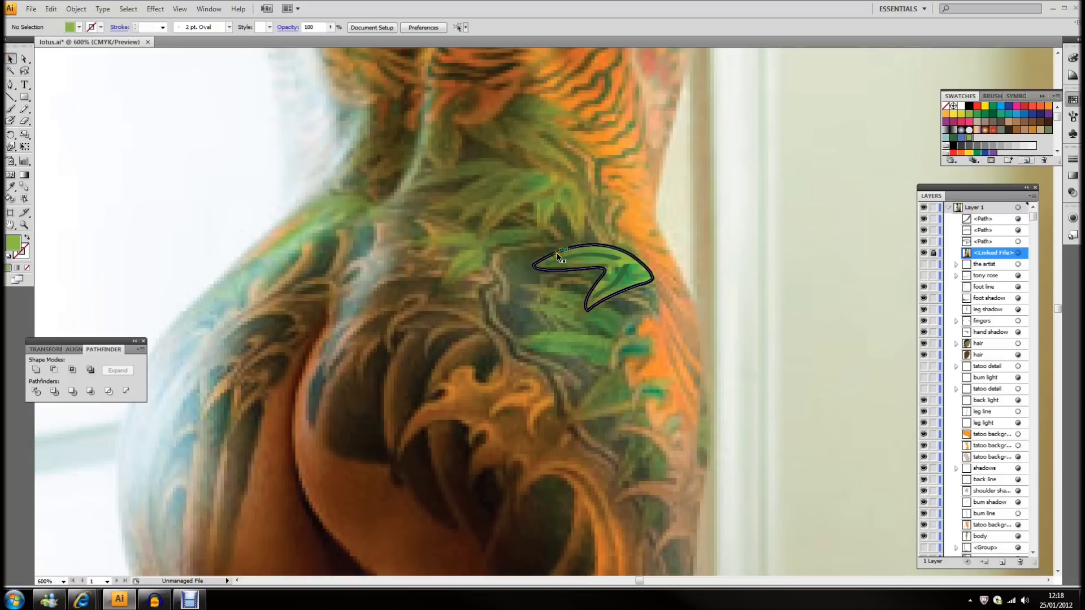
left_click(574, 270)
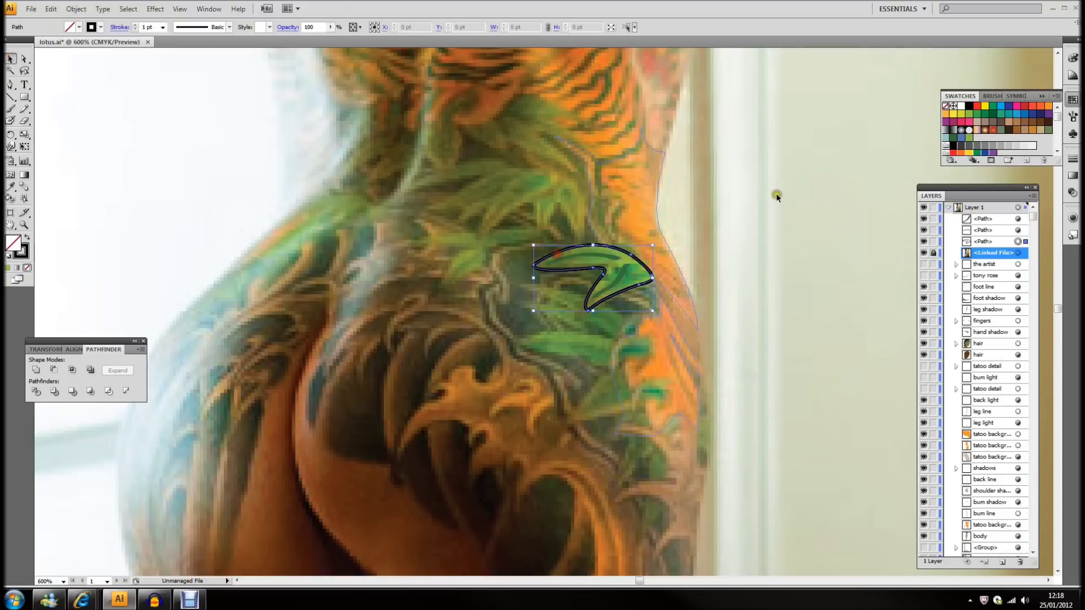
left_click(79, 27)
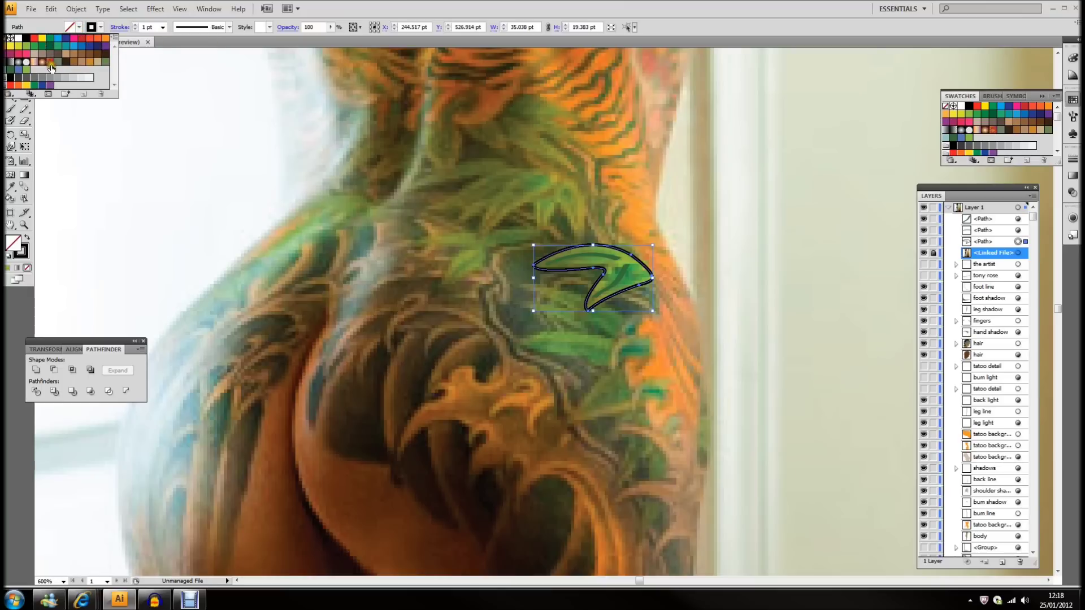
left_click(26, 70)
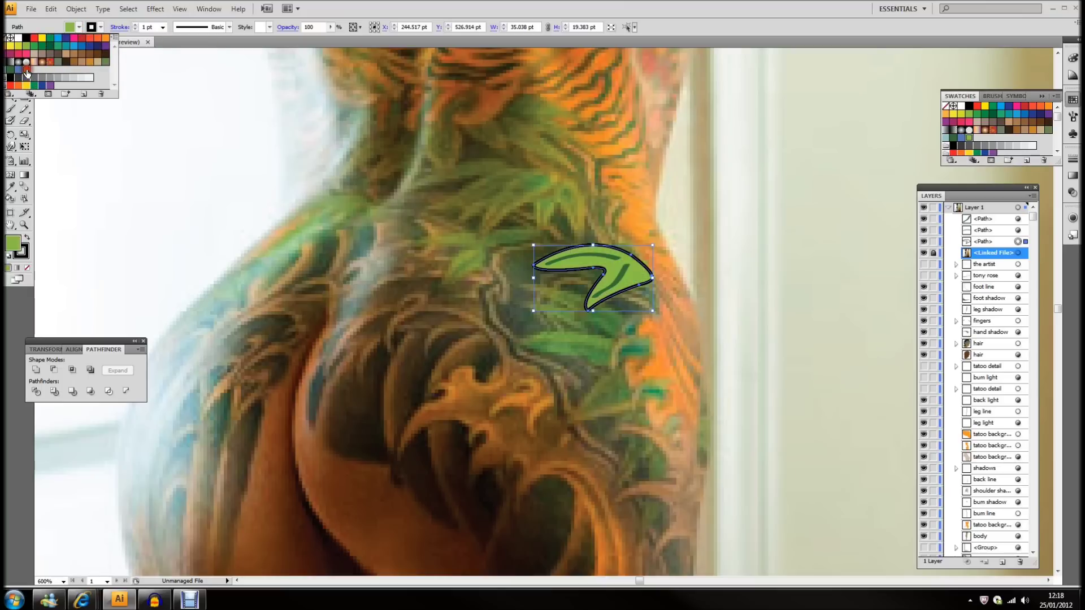
left_click(102, 27)
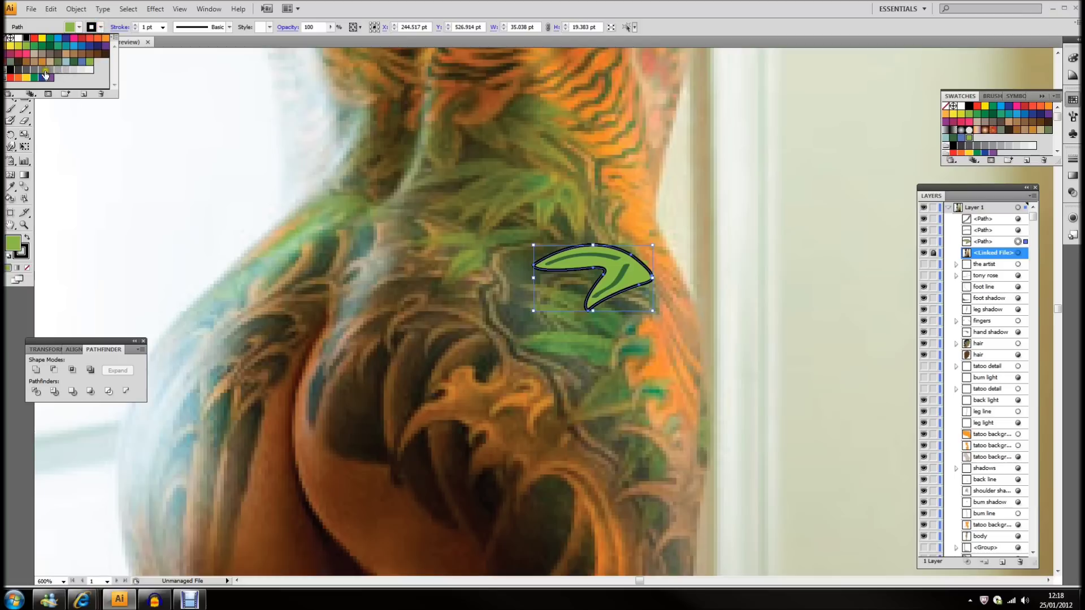
left_click(90, 62)
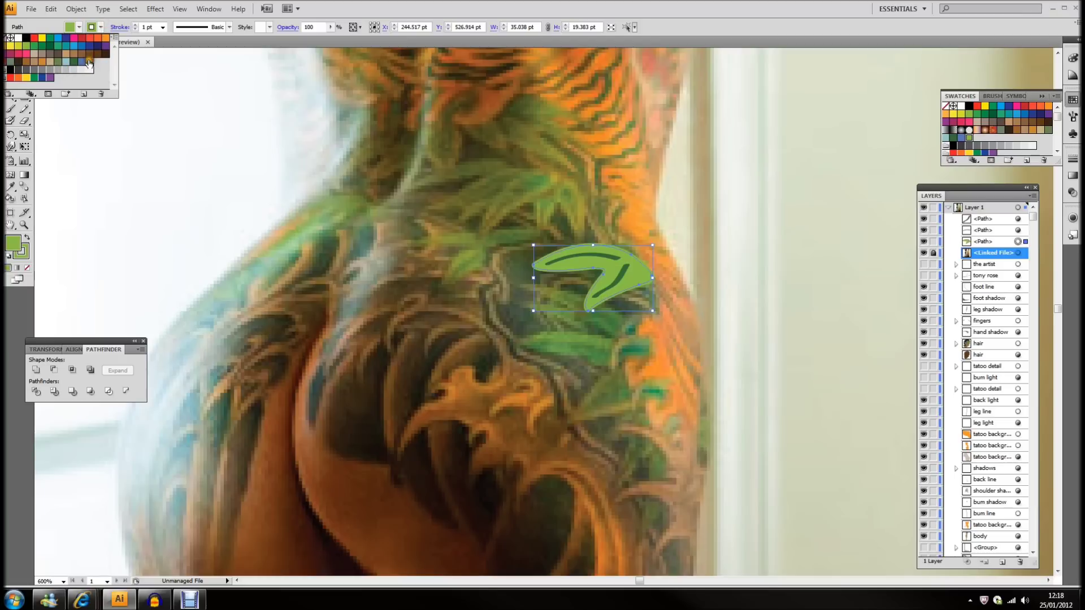
left_click(238, 157)
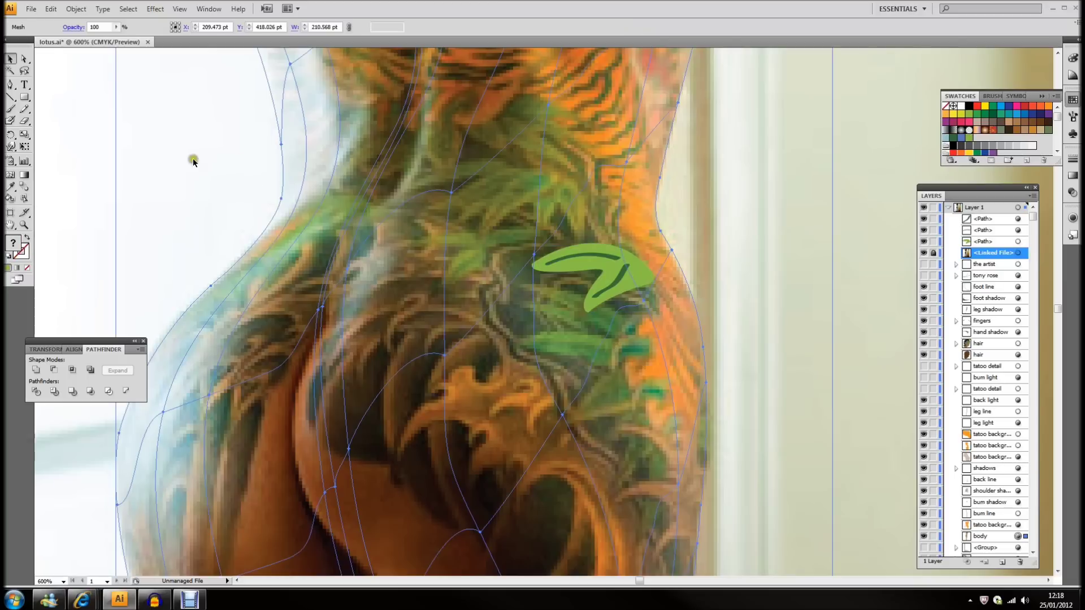
left_click(86, 154)
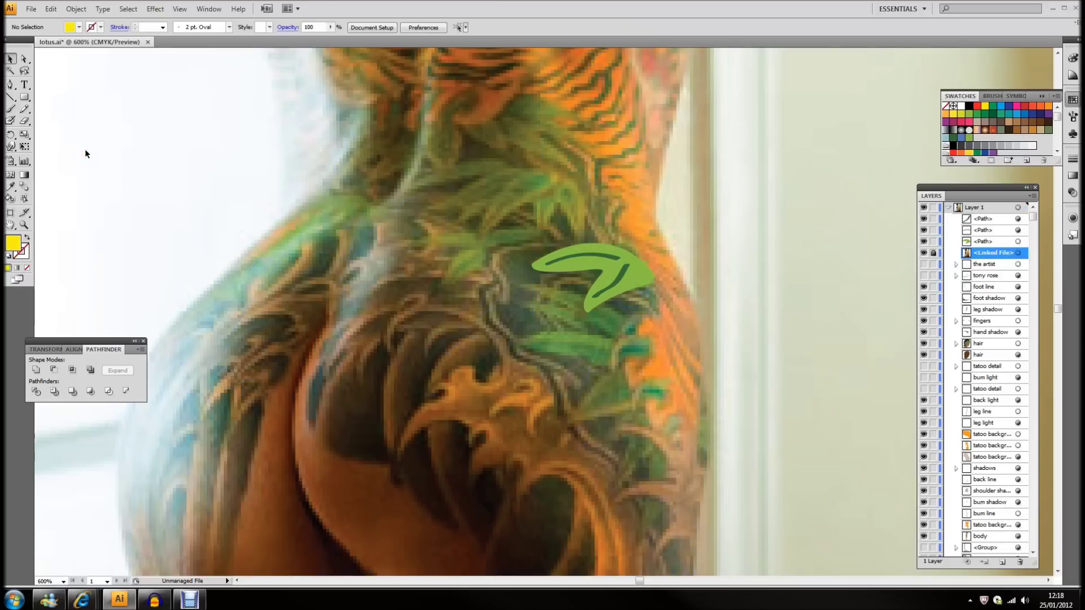
Fit the whole artboard in the window and hide the reference photo
double_click(11, 227)
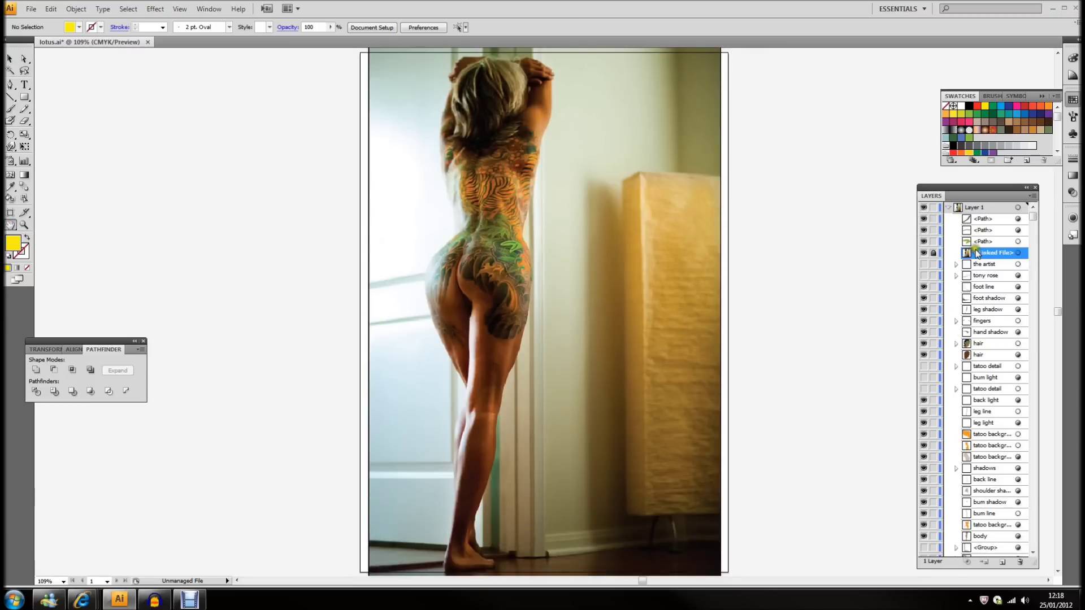
left_click(923, 254)
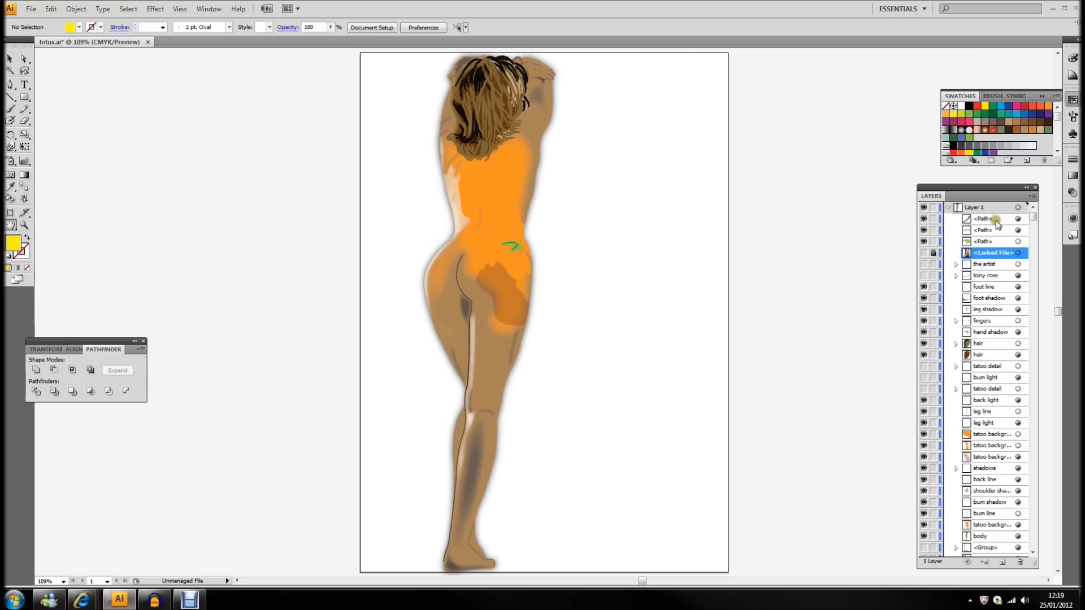
Delete the top three stray <Path> items from the Layers panel
left_click(995, 220)
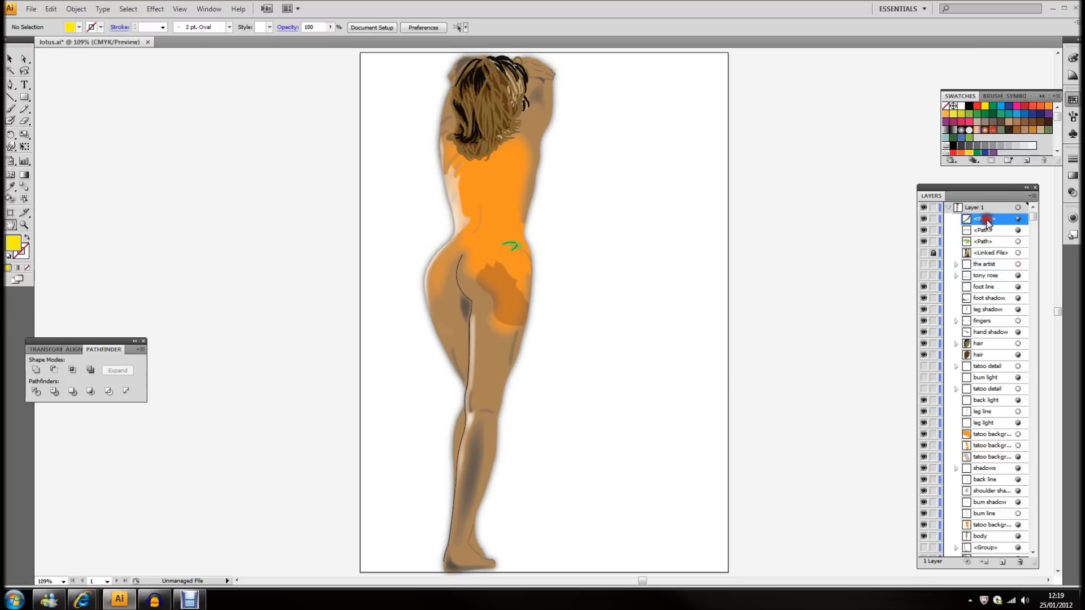
left_click(1021, 563)
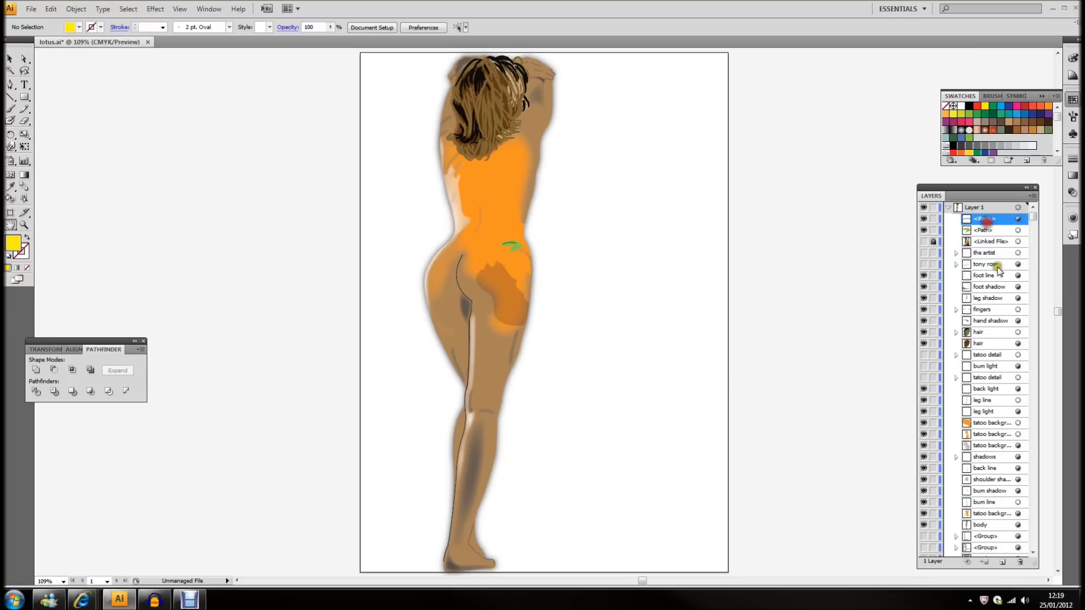
left_click(1021, 563)
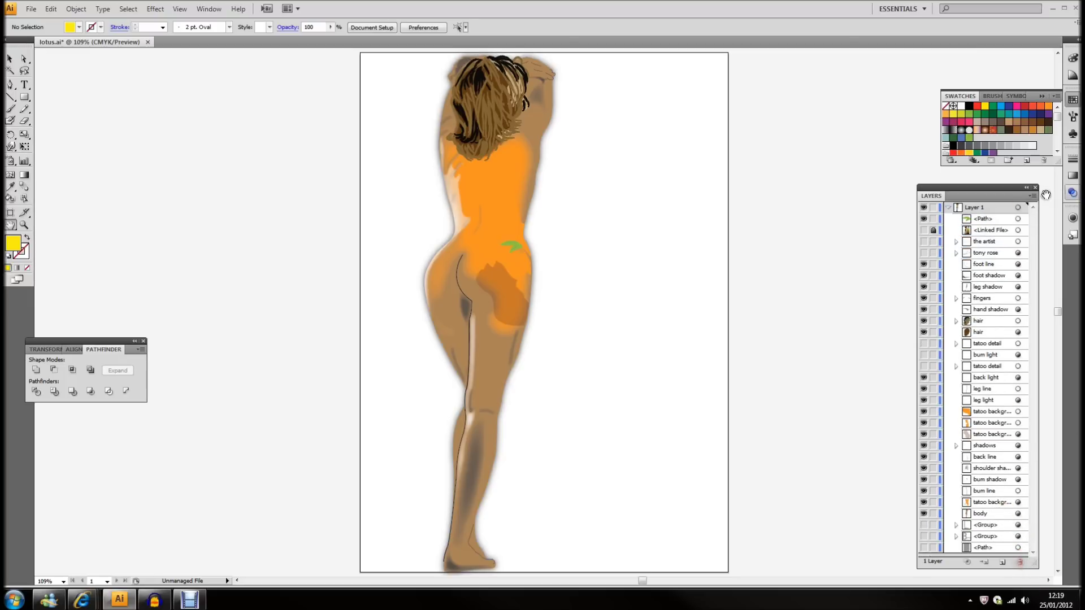
left_click(992, 220)
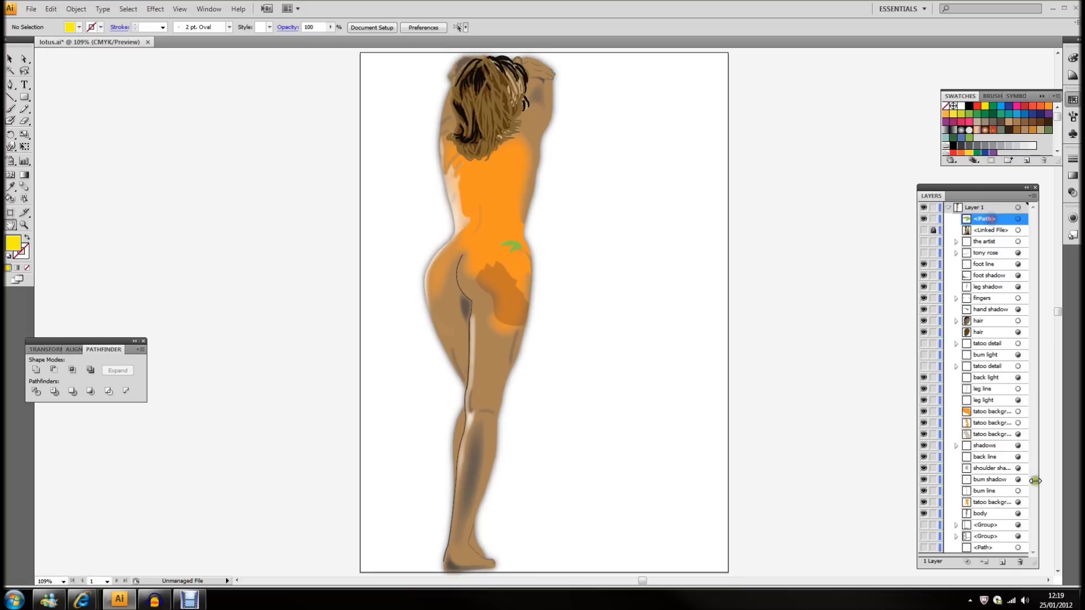
left_click(1017, 563)
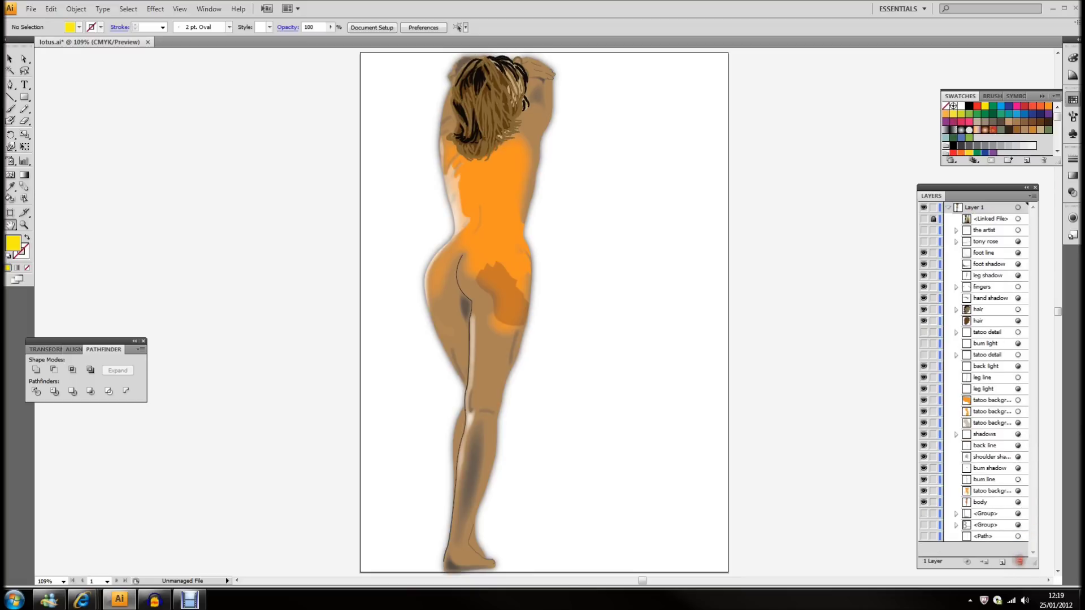
Make the lower tatoo detail layer and its first paths visible
left_click(957, 355)
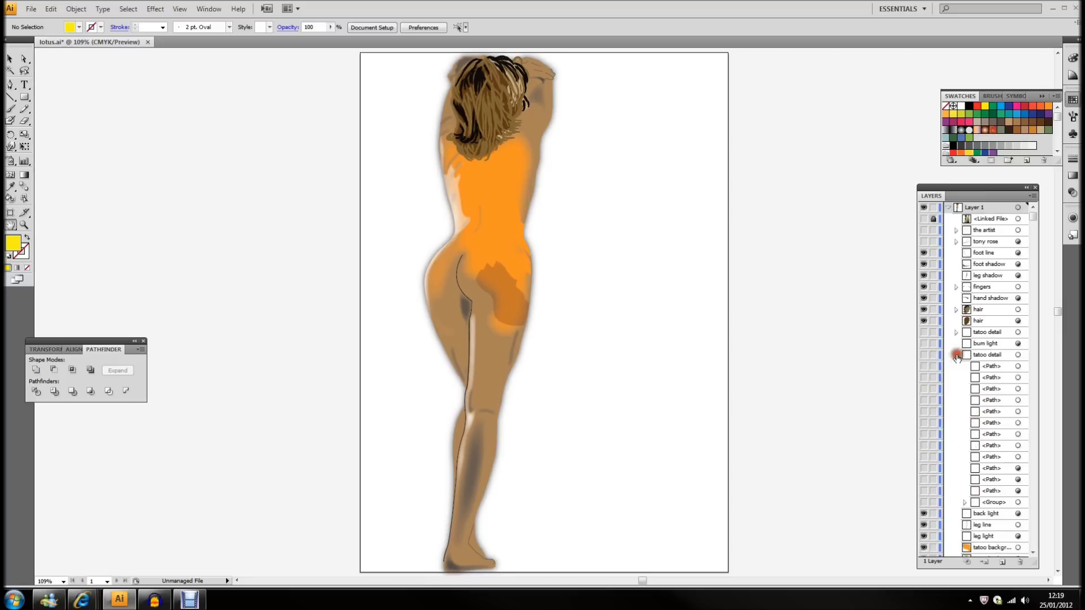
left_click(925, 355)
left_click_drag(924, 354, 924, 504)
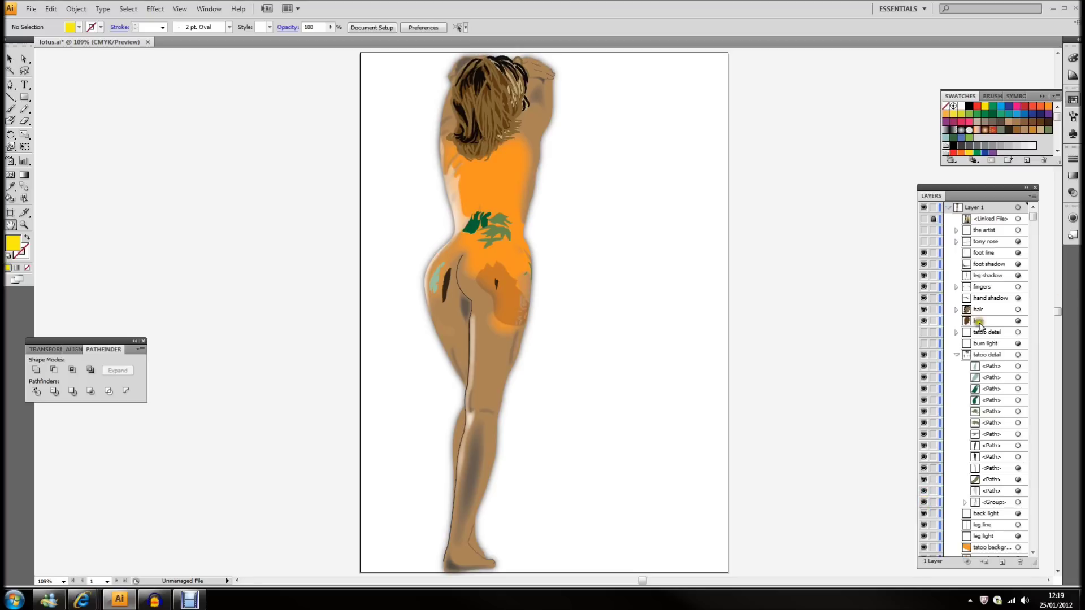
left_click(957, 355)
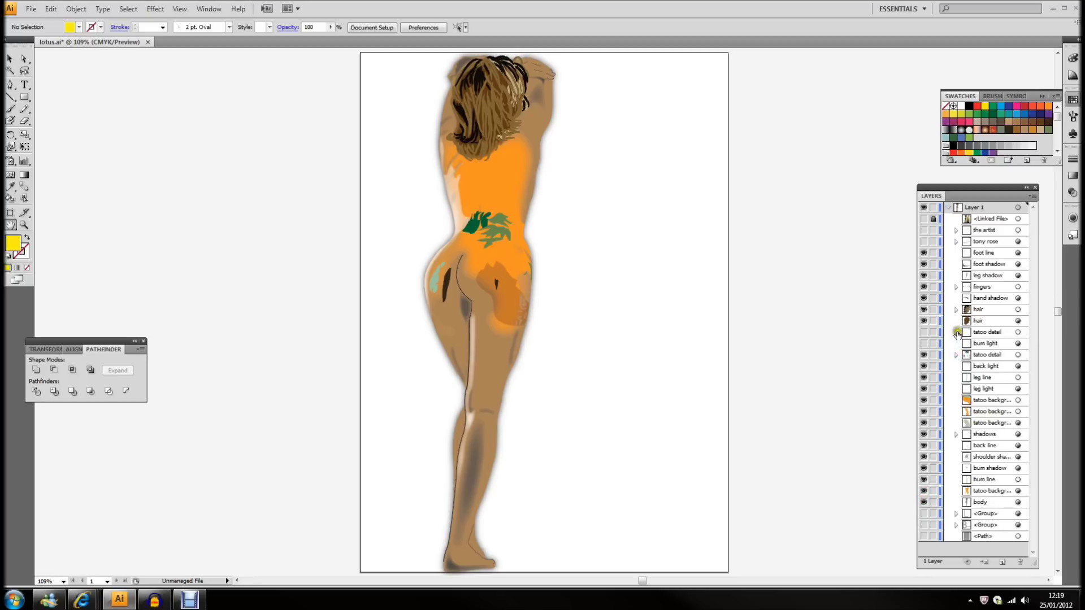
Show the upper tatoo detail layer and its tattoo groups on the back and hip
left_click(955, 332)
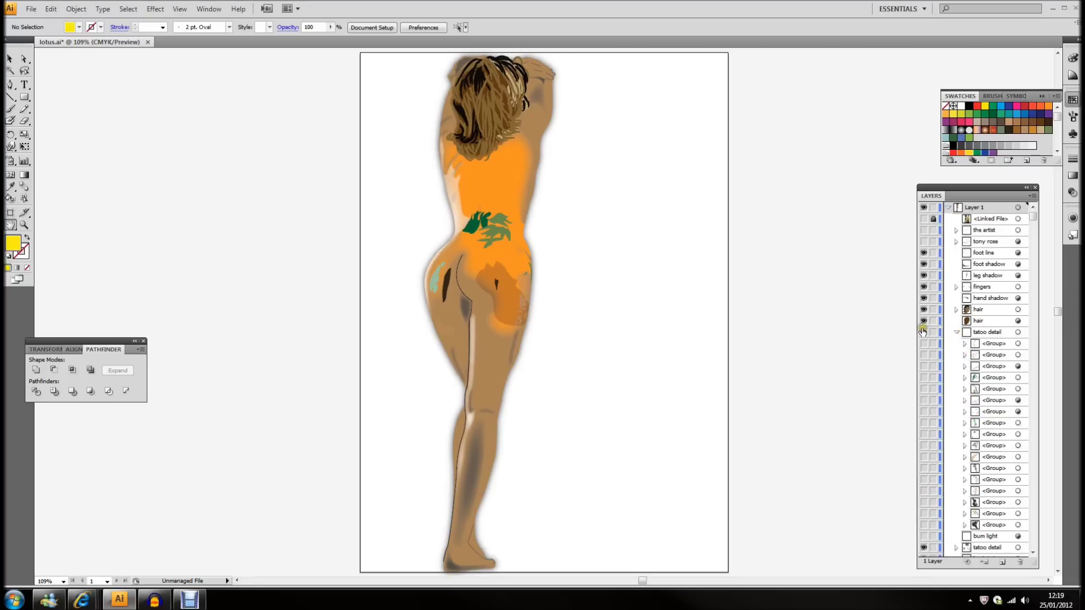
left_click_drag(923, 334, 922, 356)
left_click(925, 366)
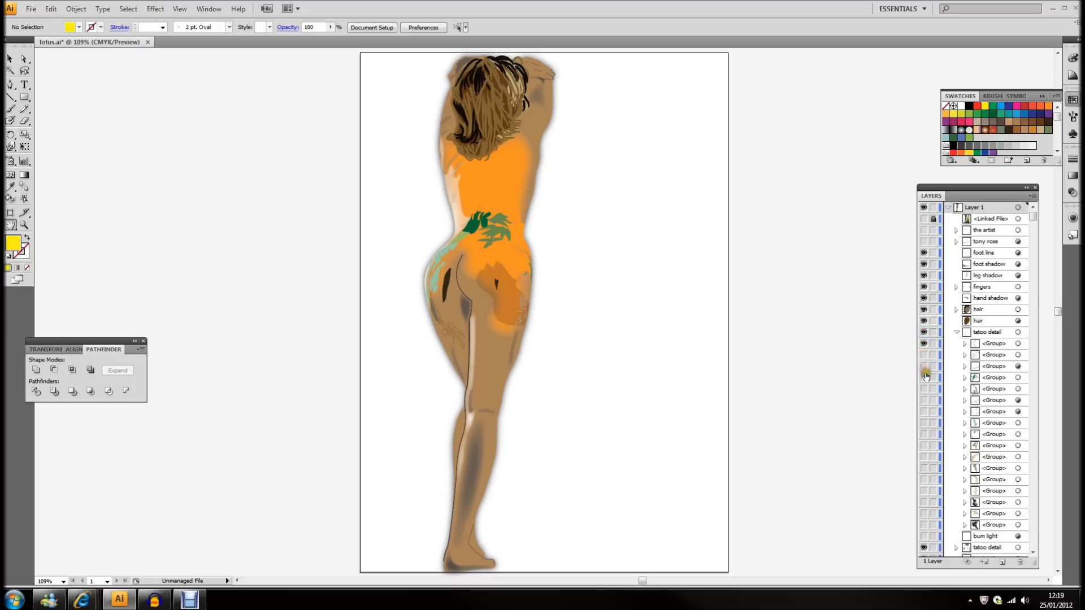
left_click(924, 378)
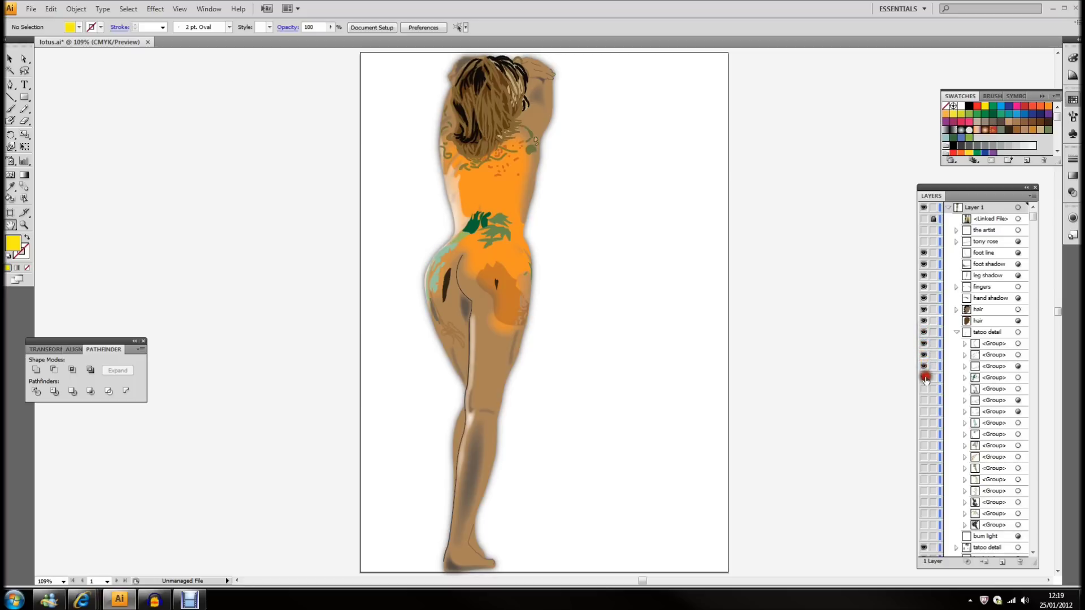
left_click(924, 389)
left_click(923, 401)
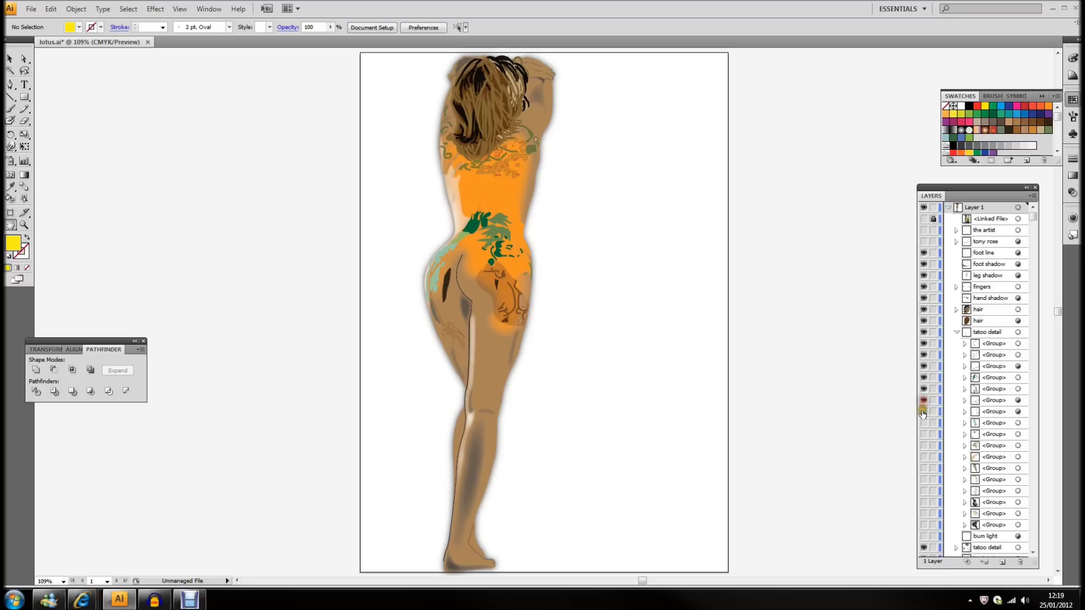
left_click(924, 412)
left_click(923, 422)
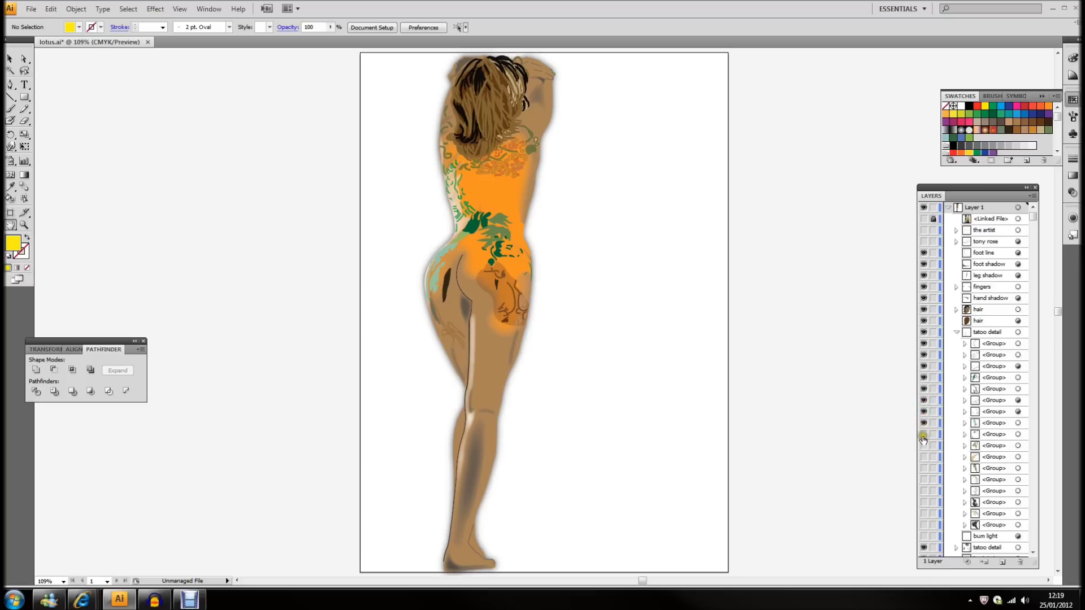
left_click(924, 434)
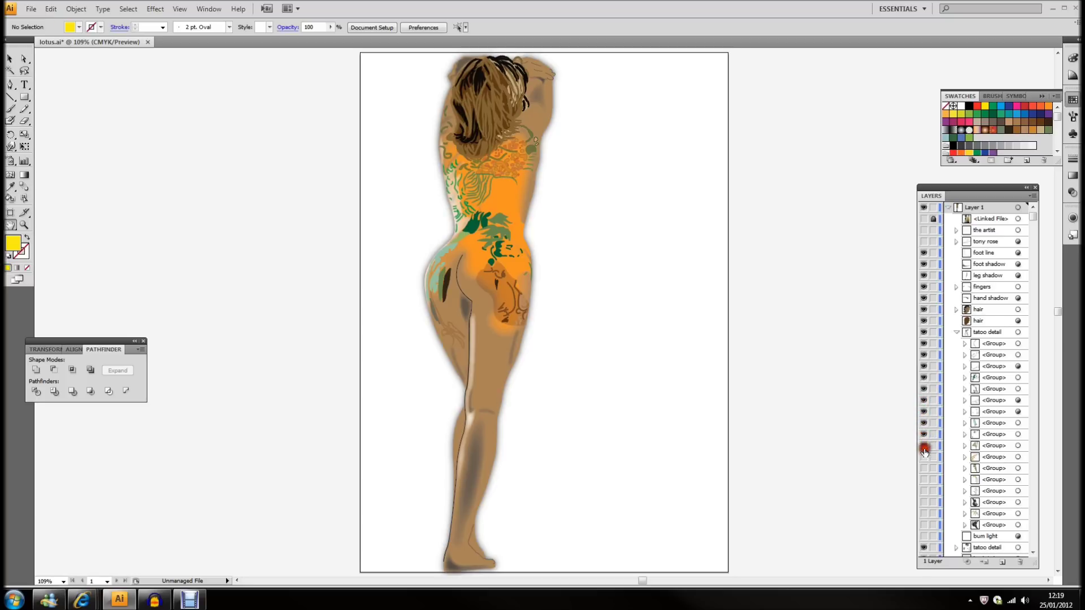
Show the remaining tattoo groups on the lower back, plus the dark detail on thigh and buttock
left_click(924, 446)
left_click(924, 457)
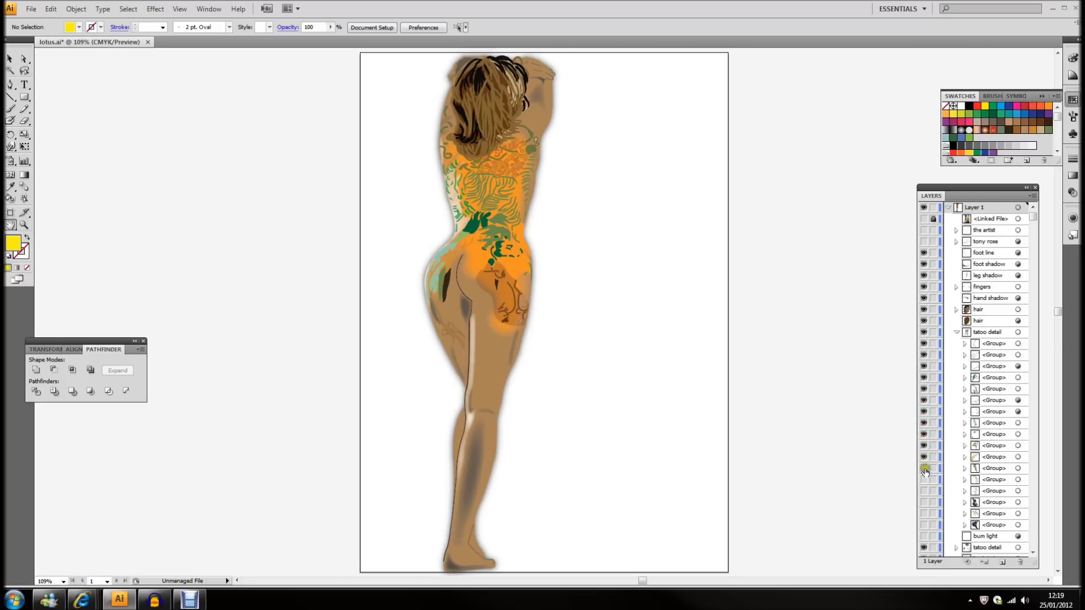
left_click(924, 468)
left_click(924, 479)
left_click(924, 491)
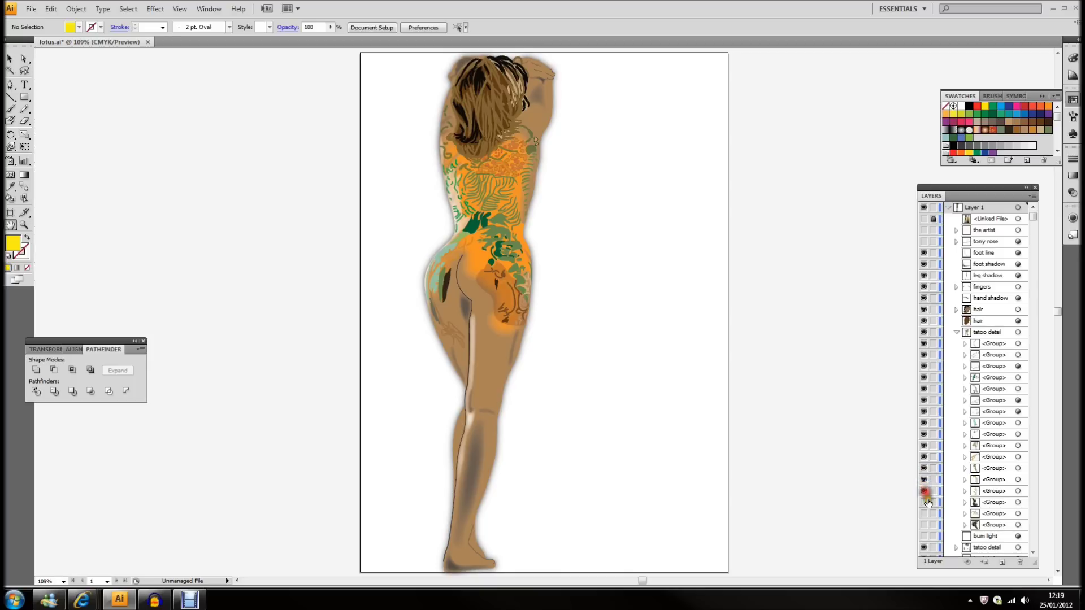
left_click(924, 503)
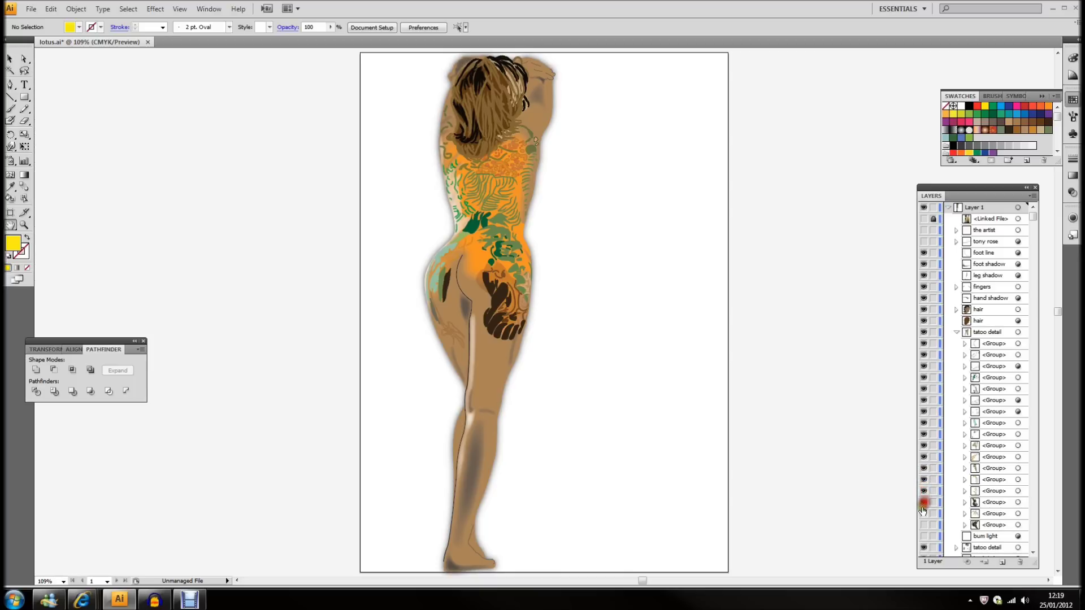
left_click(924, 514)
left_click(924, 525)
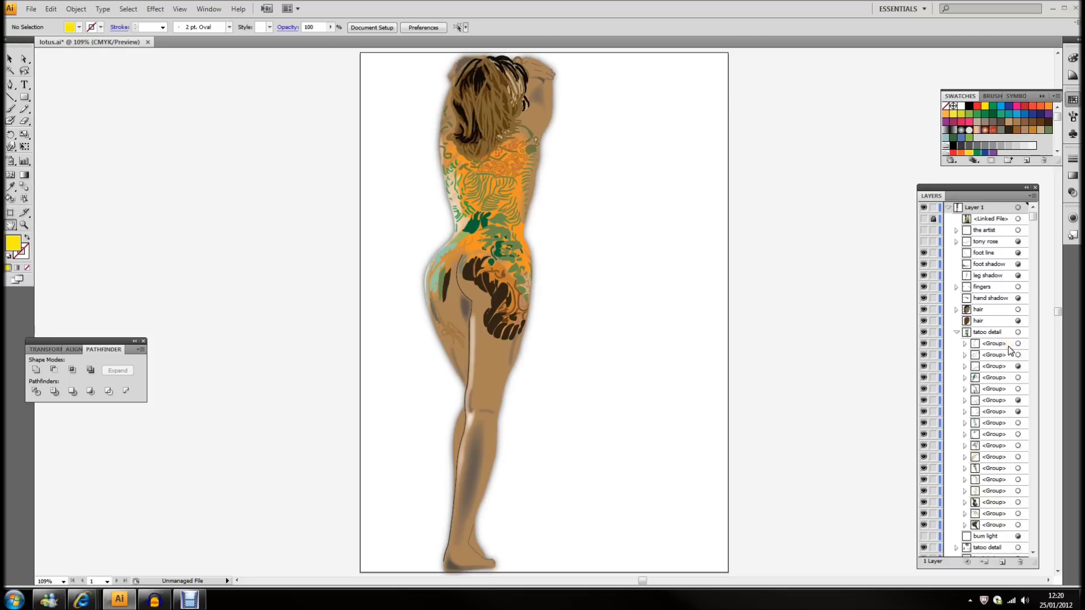
Show the 'Burning' and 'Lotus' title lettering groups beside the figure
left_click(955, 333)
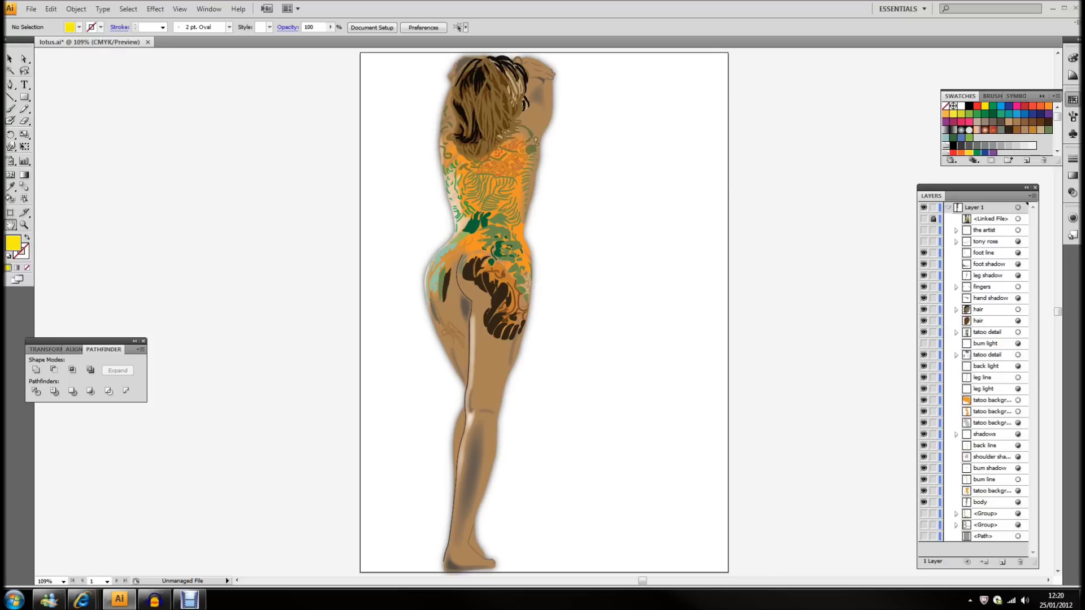
left_click(924, 480)
left_click(926, 526)
left_click(925, 514)
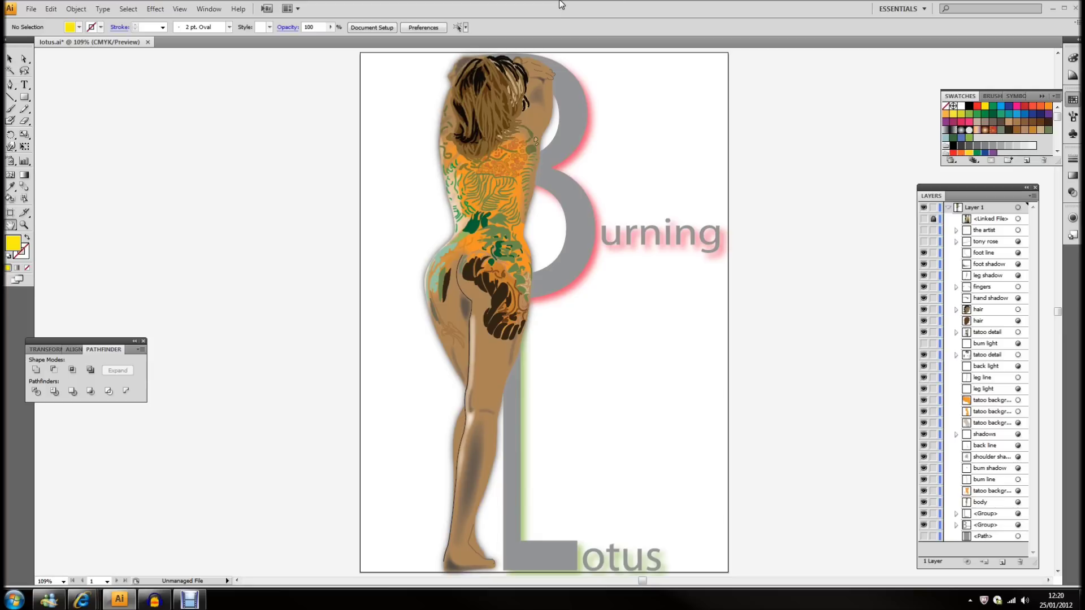
Make the grey background path visible behind the figure
left_click(923, 537)
left_click(923, 540)
left_click(924, 537)
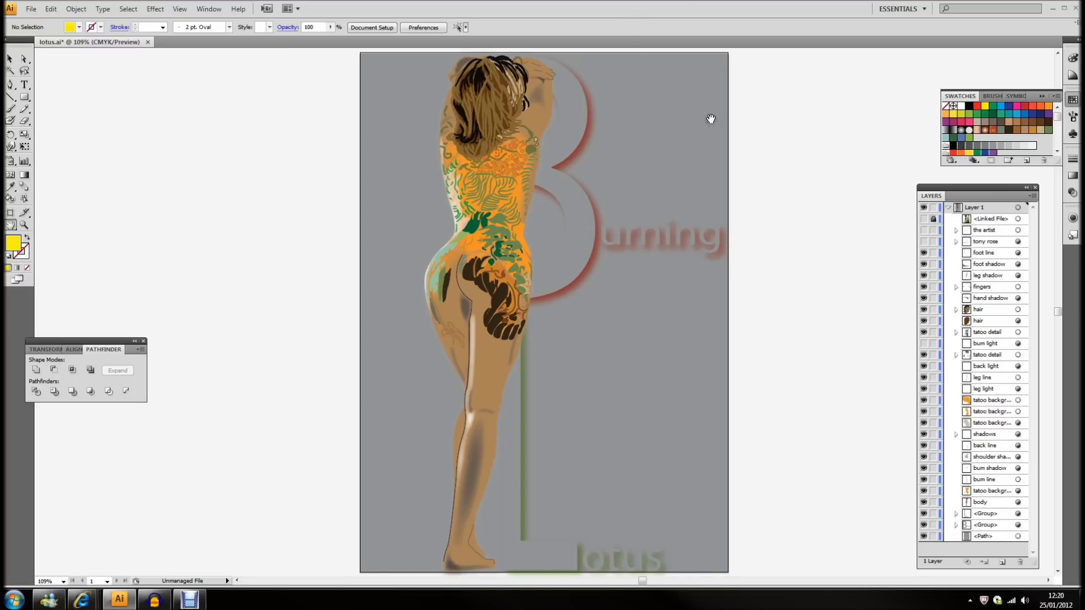
Show 'The Artist' credit text and the handwritten signature layers
left_click(924, 231)
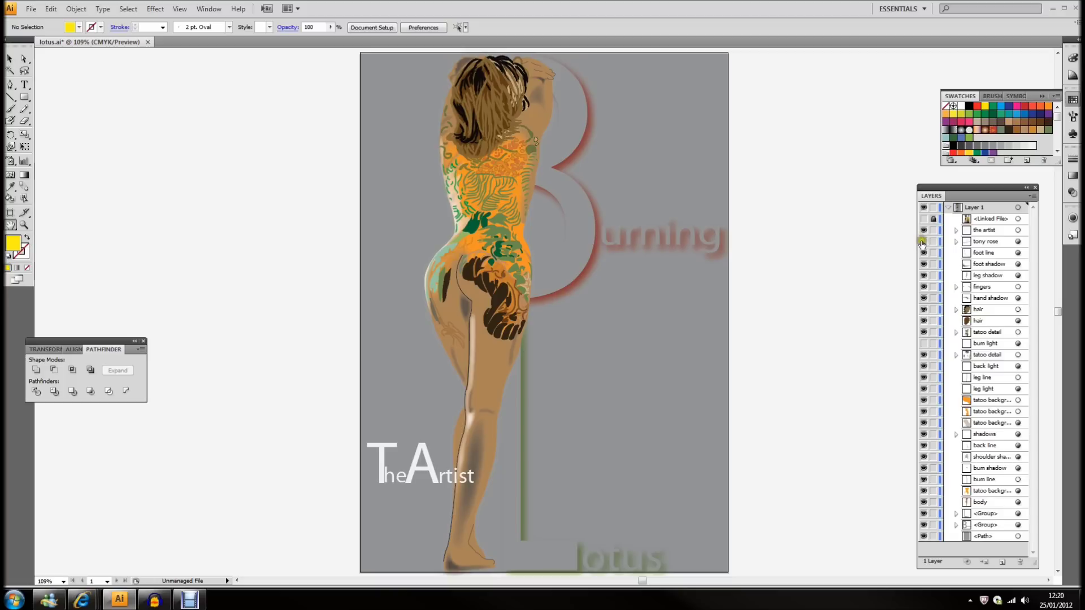
left_click(924, 242)
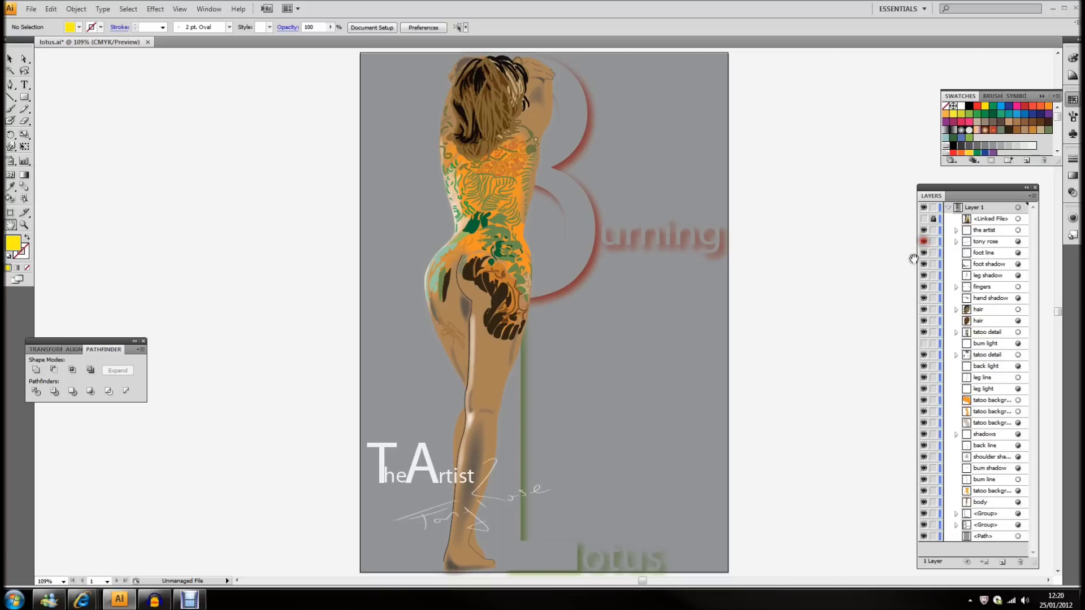